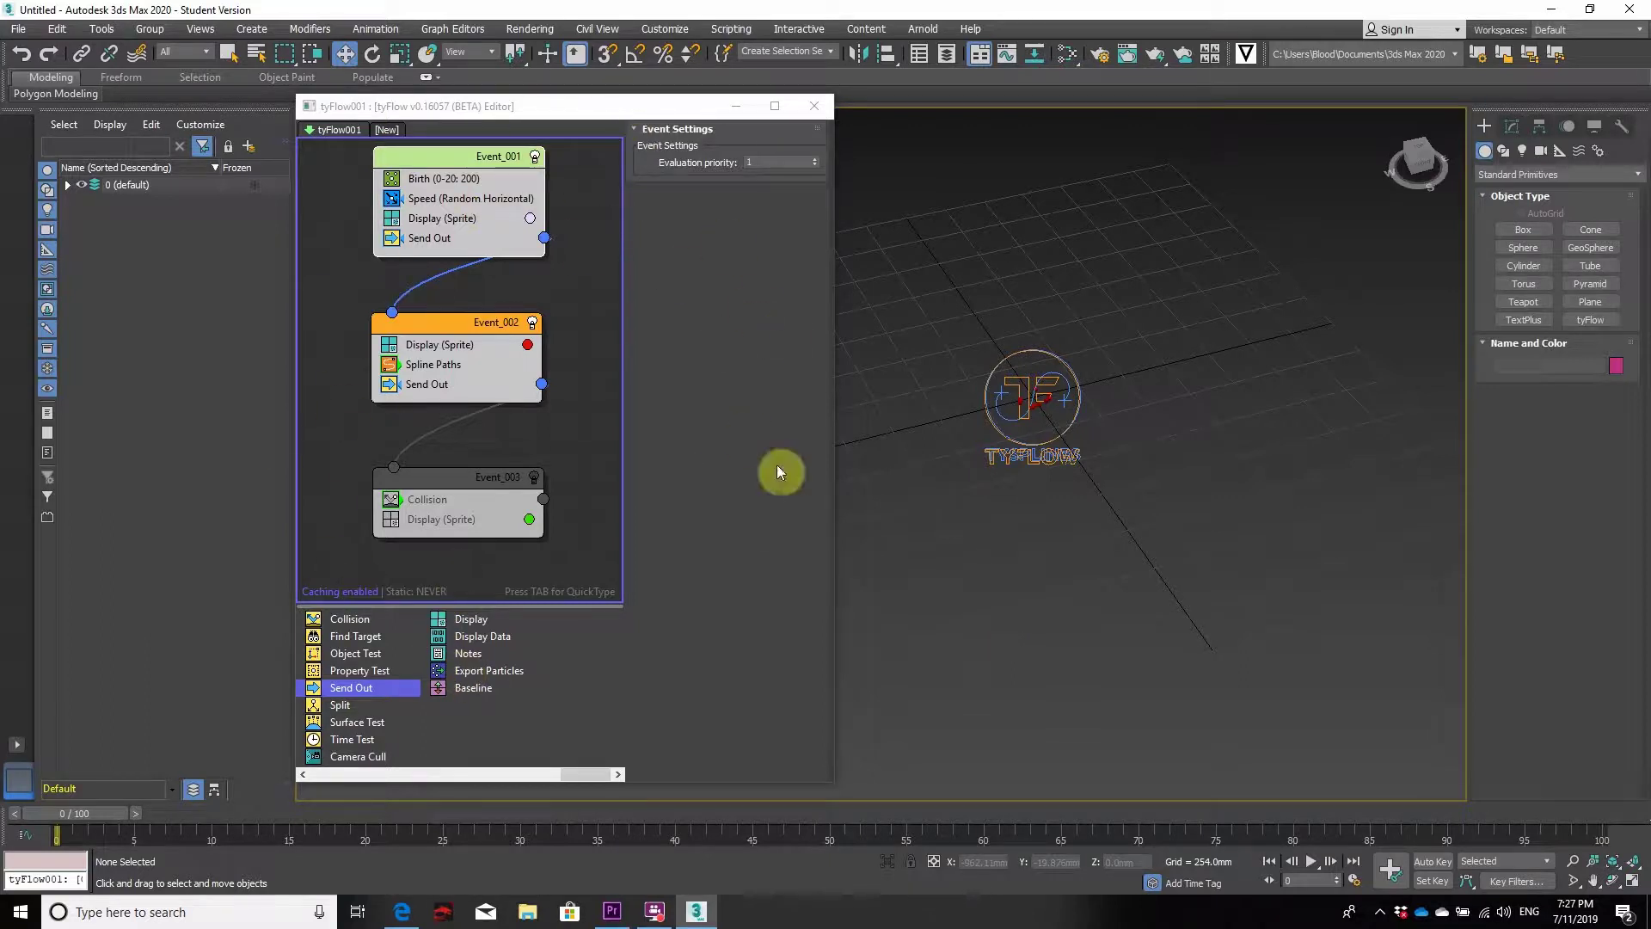
Examine the Birth and Speed operator settings in Event_001.
drag(585, 106, 603, 109)
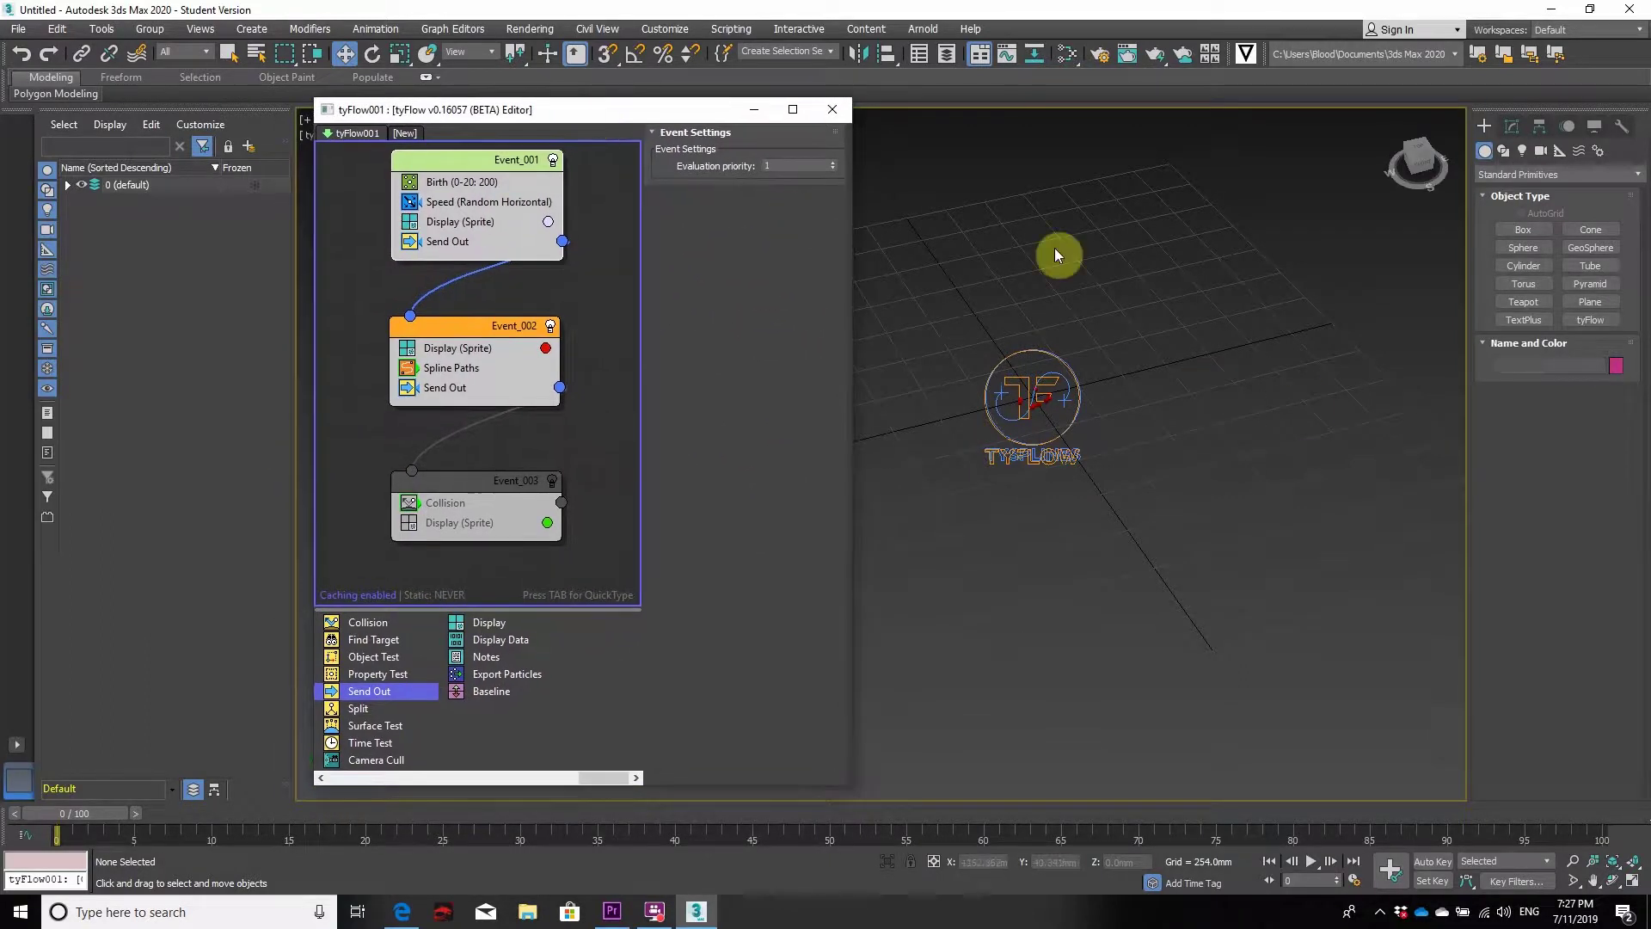
scroll(989, 398, up, 3)
scroll(1027, 404, down, 2)
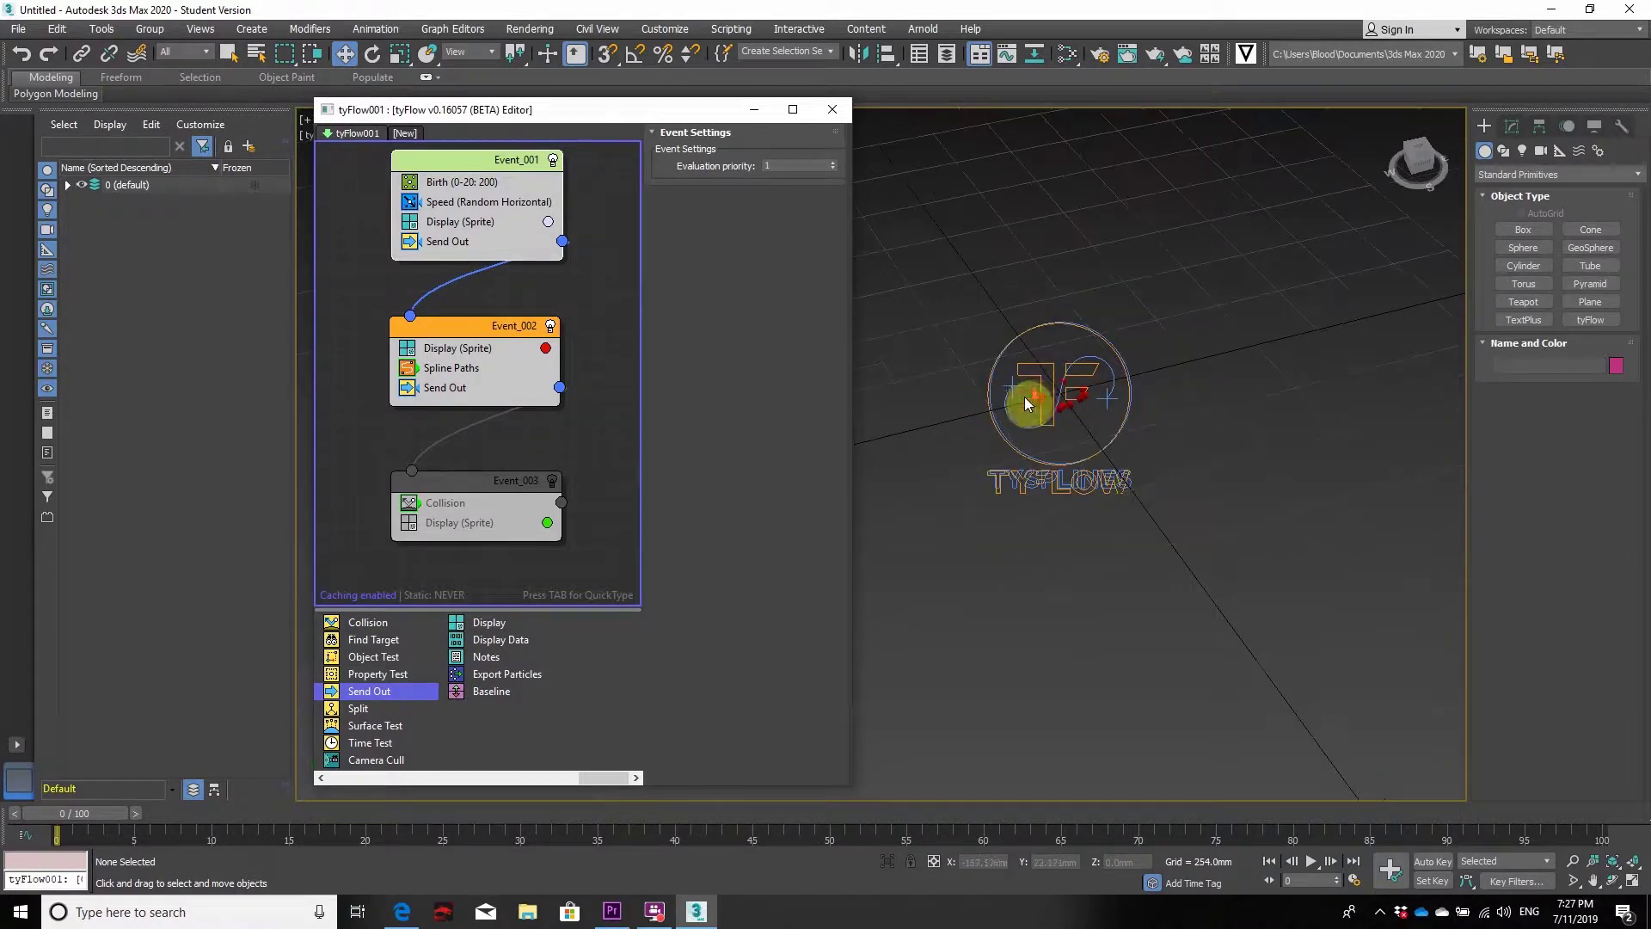
scroll(1028, 404, down, 2)
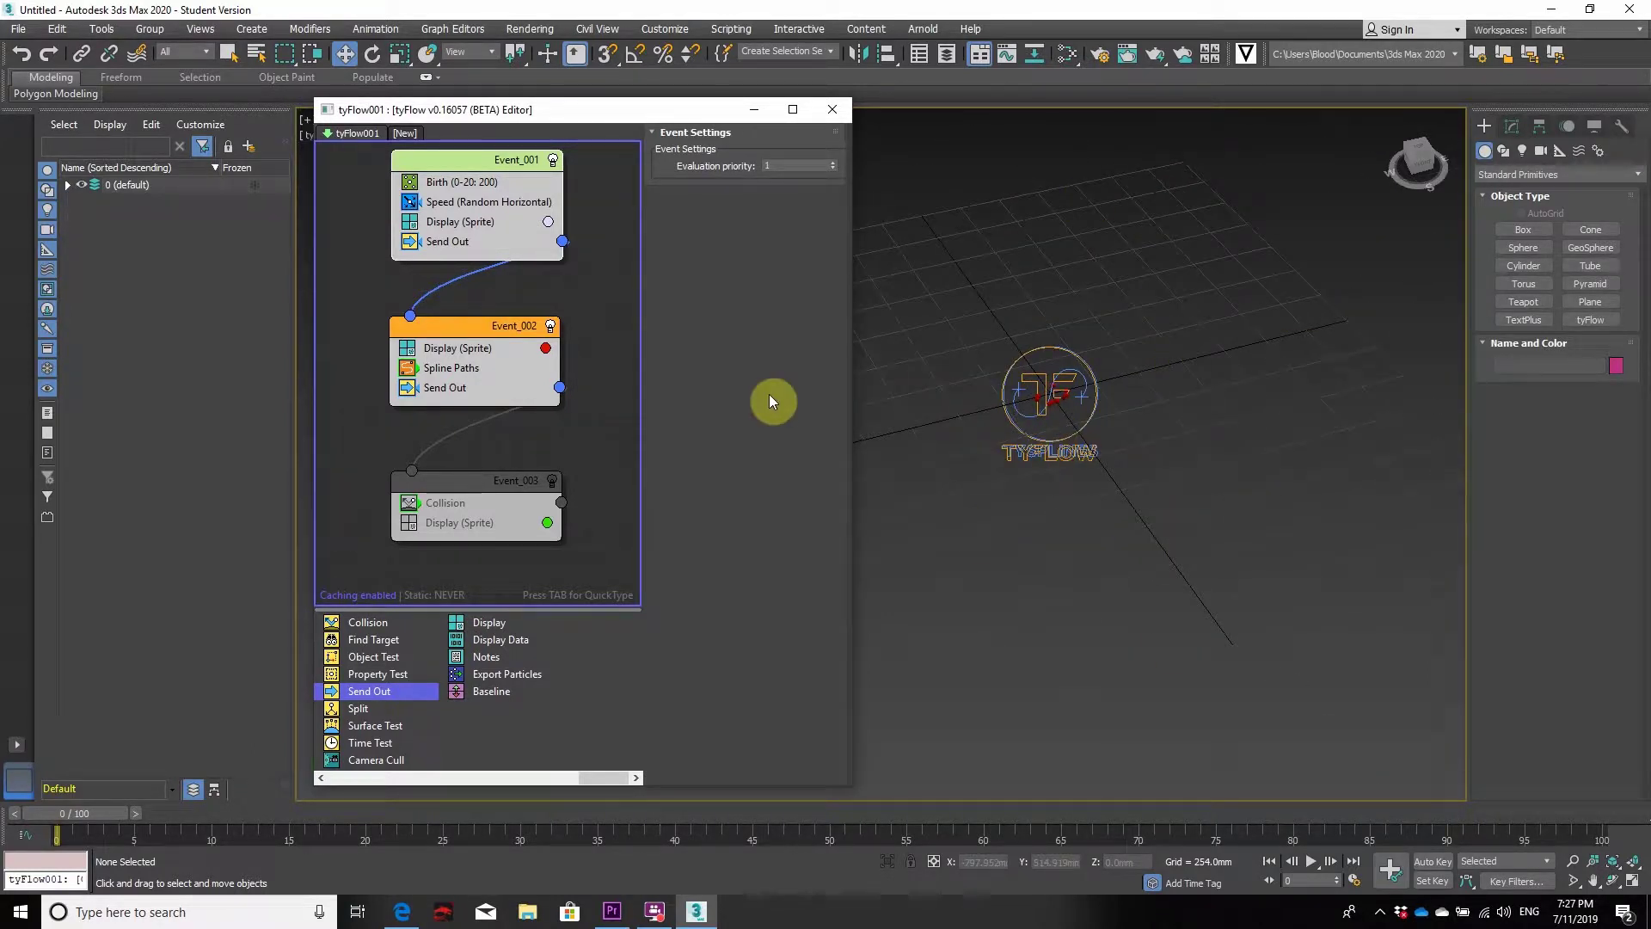
click(468, 185)
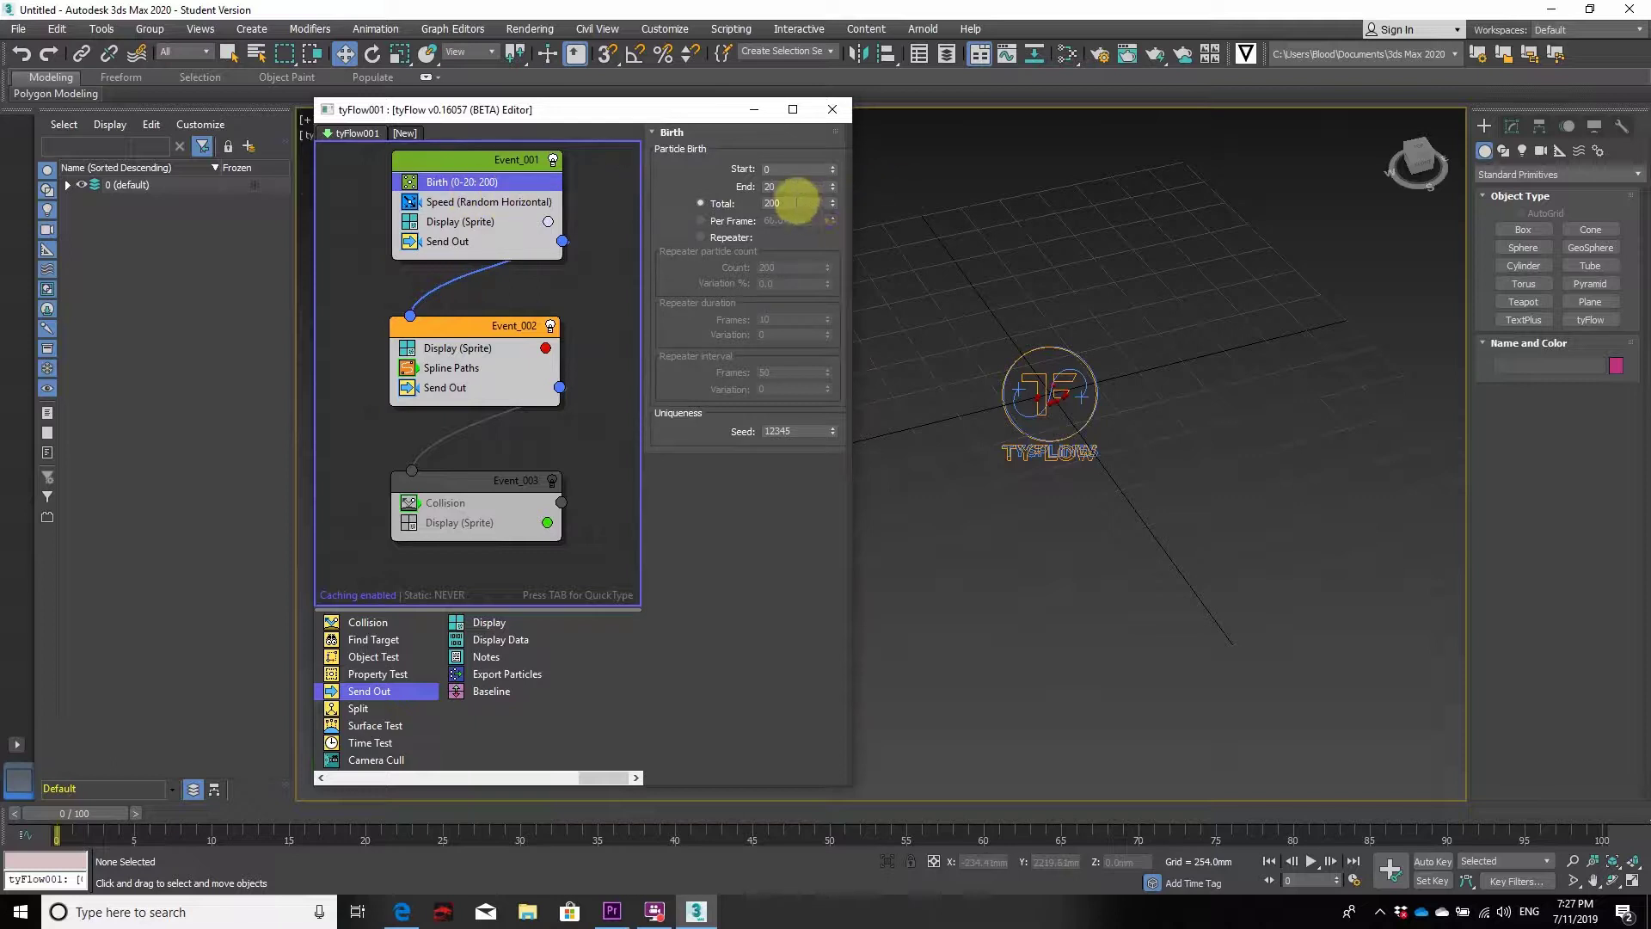
click(526, 203)
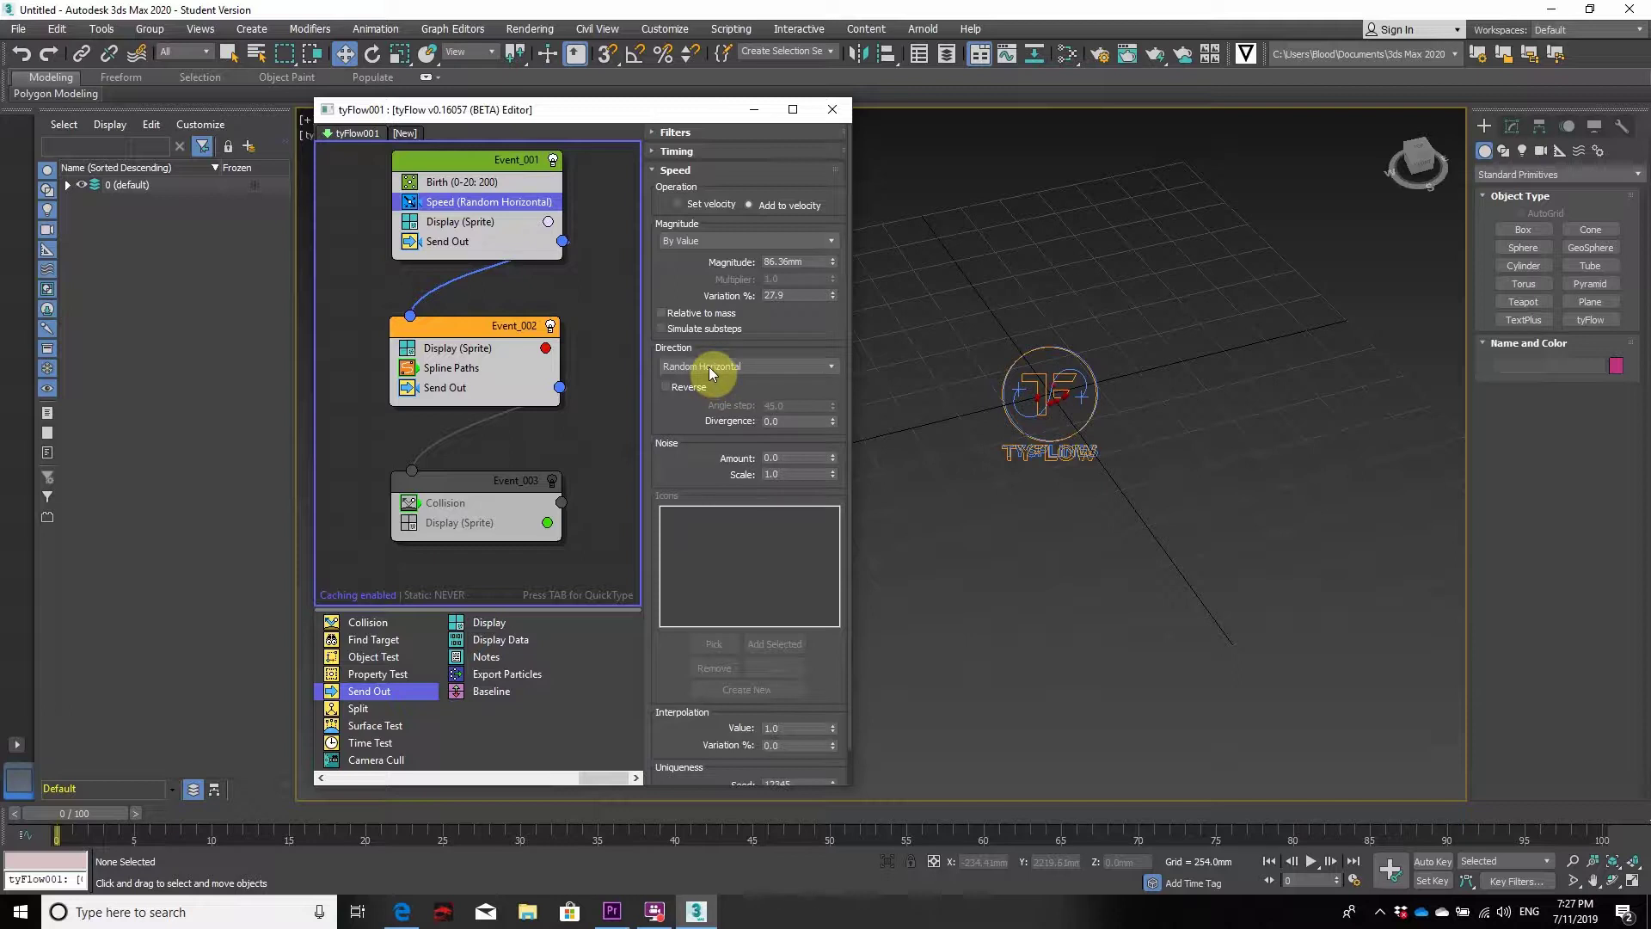
click(89, 813)
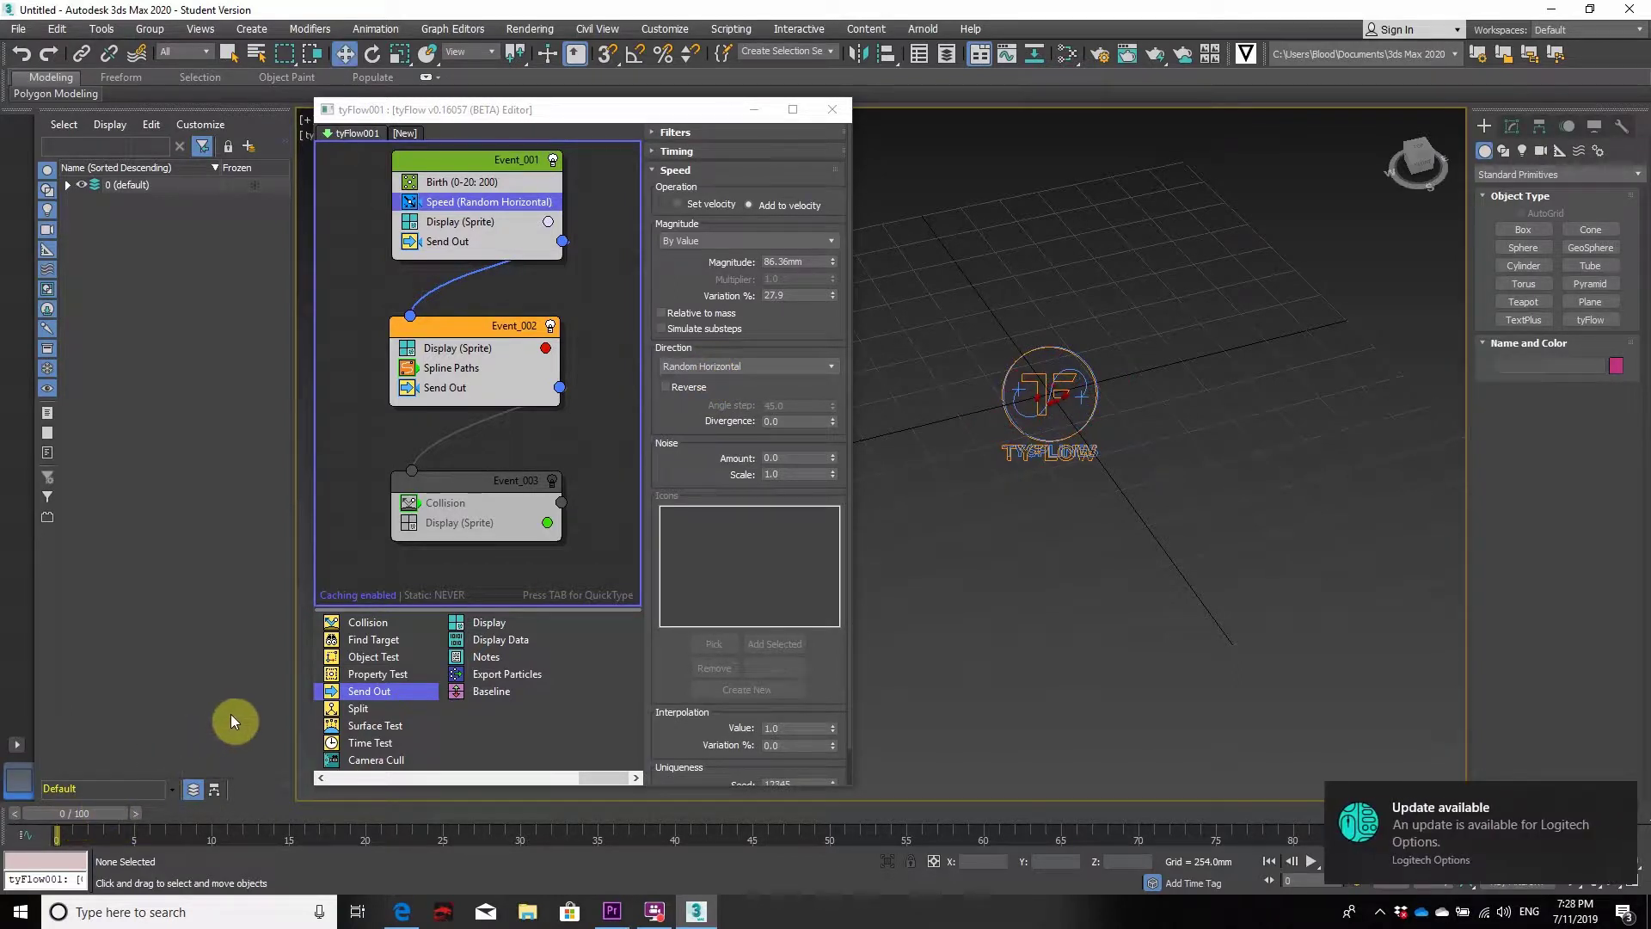
Set the particle type of Event_001's Display operator to Large Dots.
click(474, 222)
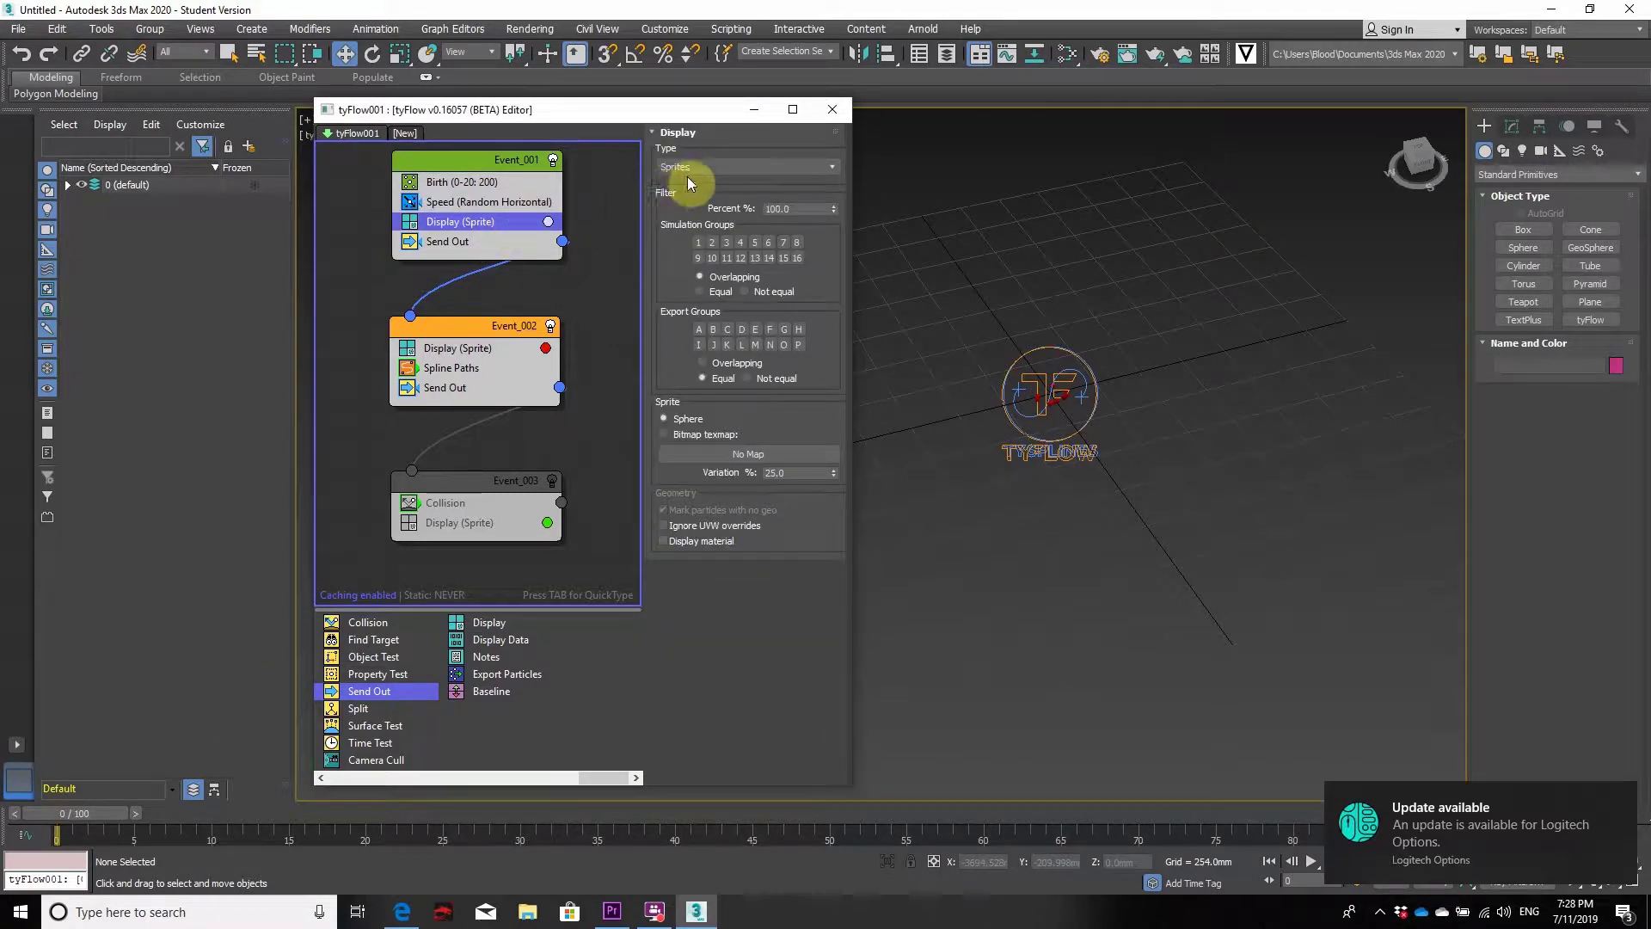
click(710, 168)
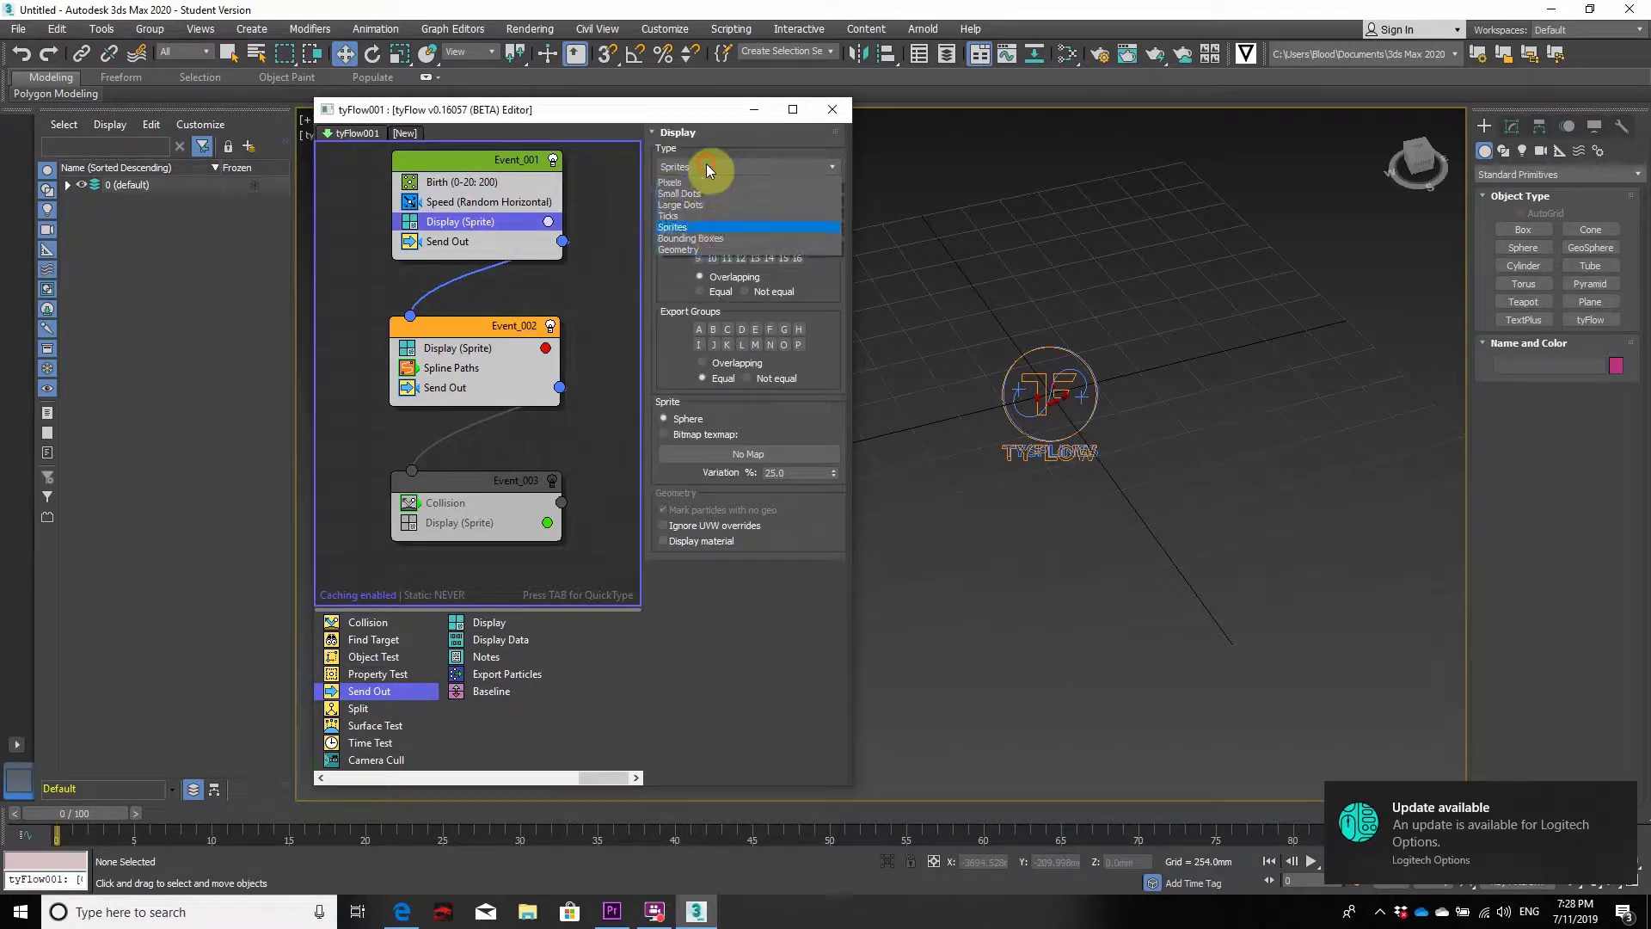
click(704, 208)
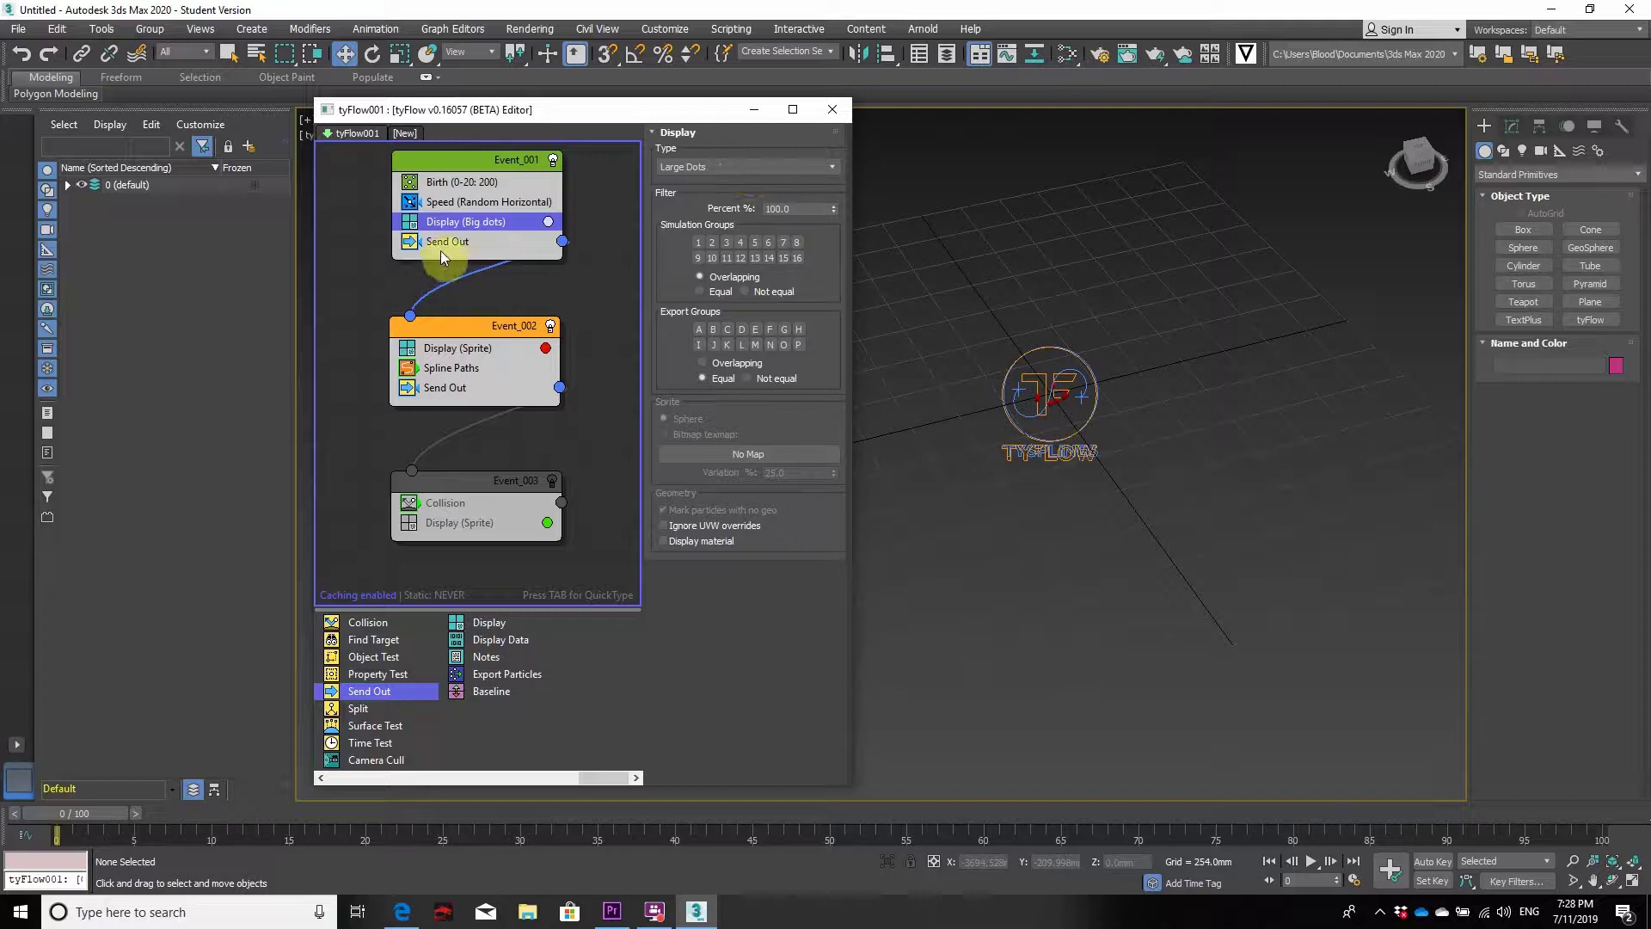
Browse the available operators and examine the Send Out operator in Event_001.
scroll(439, 654, up, 3)
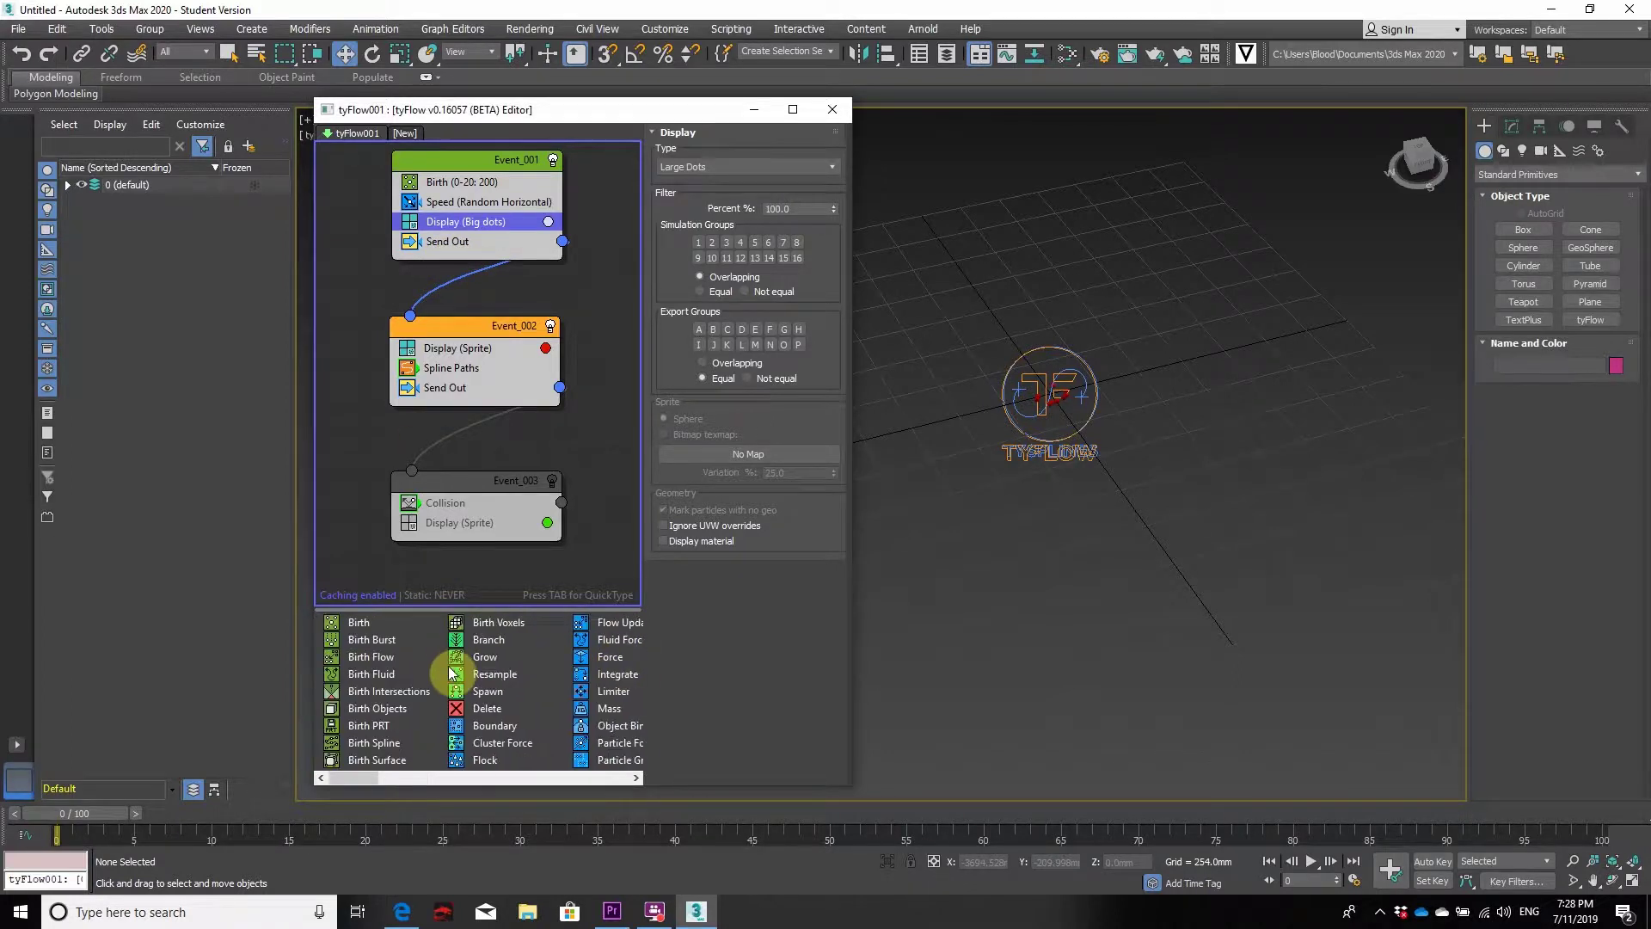
scroll(453, 671, down, 3)
scroll(495, 683, up, 2)
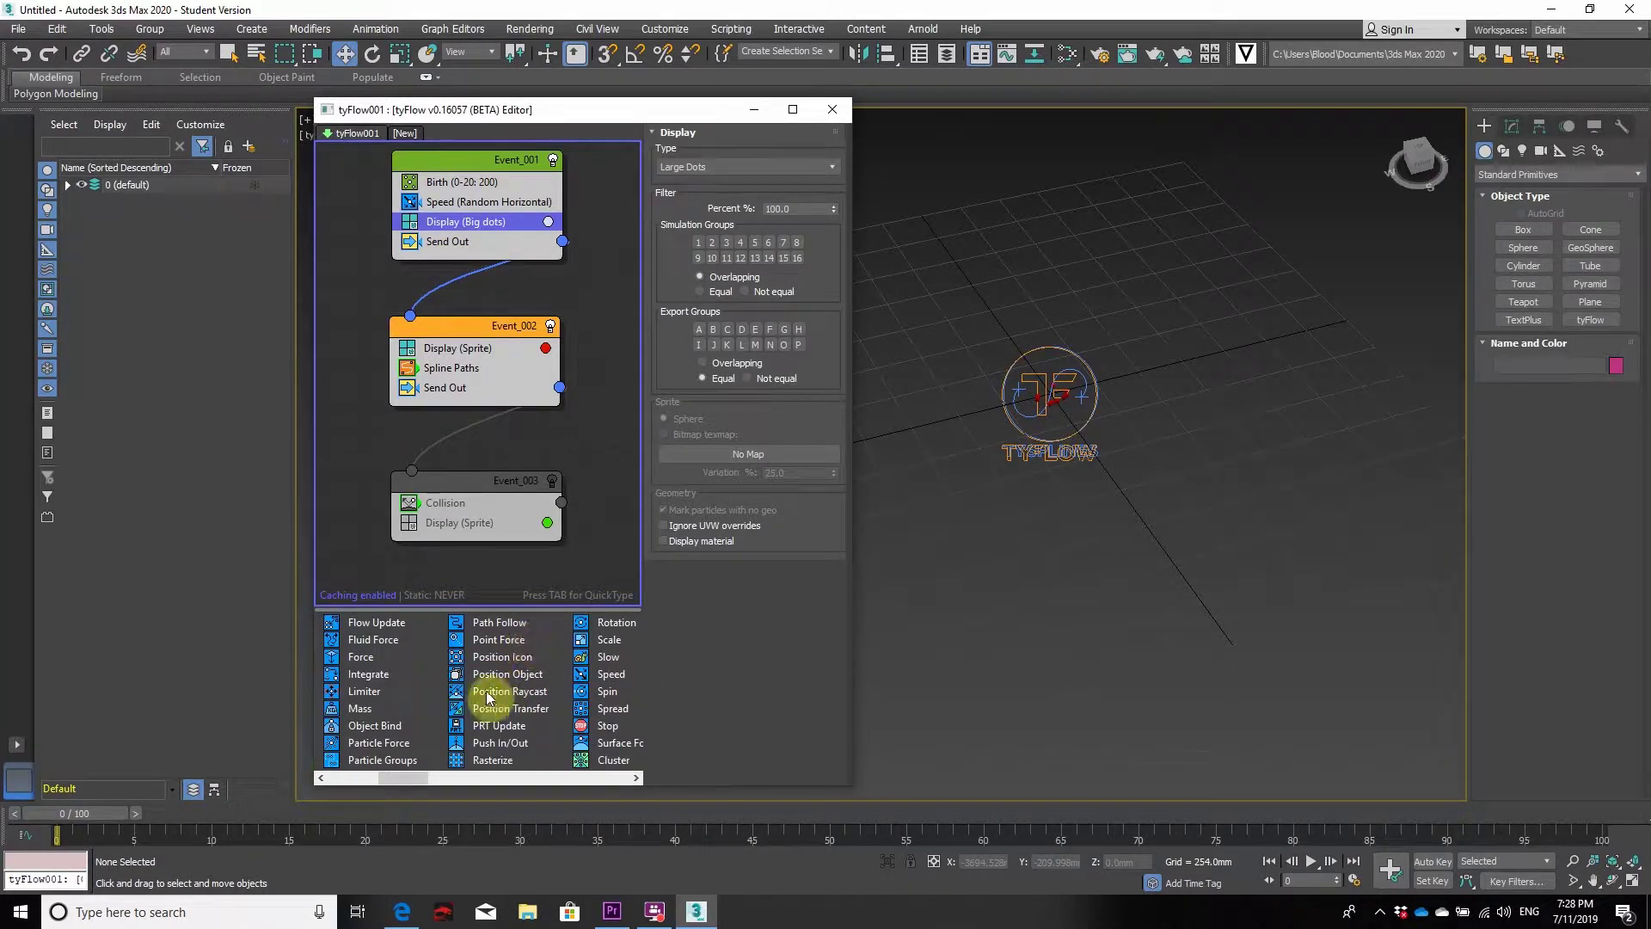
scroll(486, 697, up, 3)
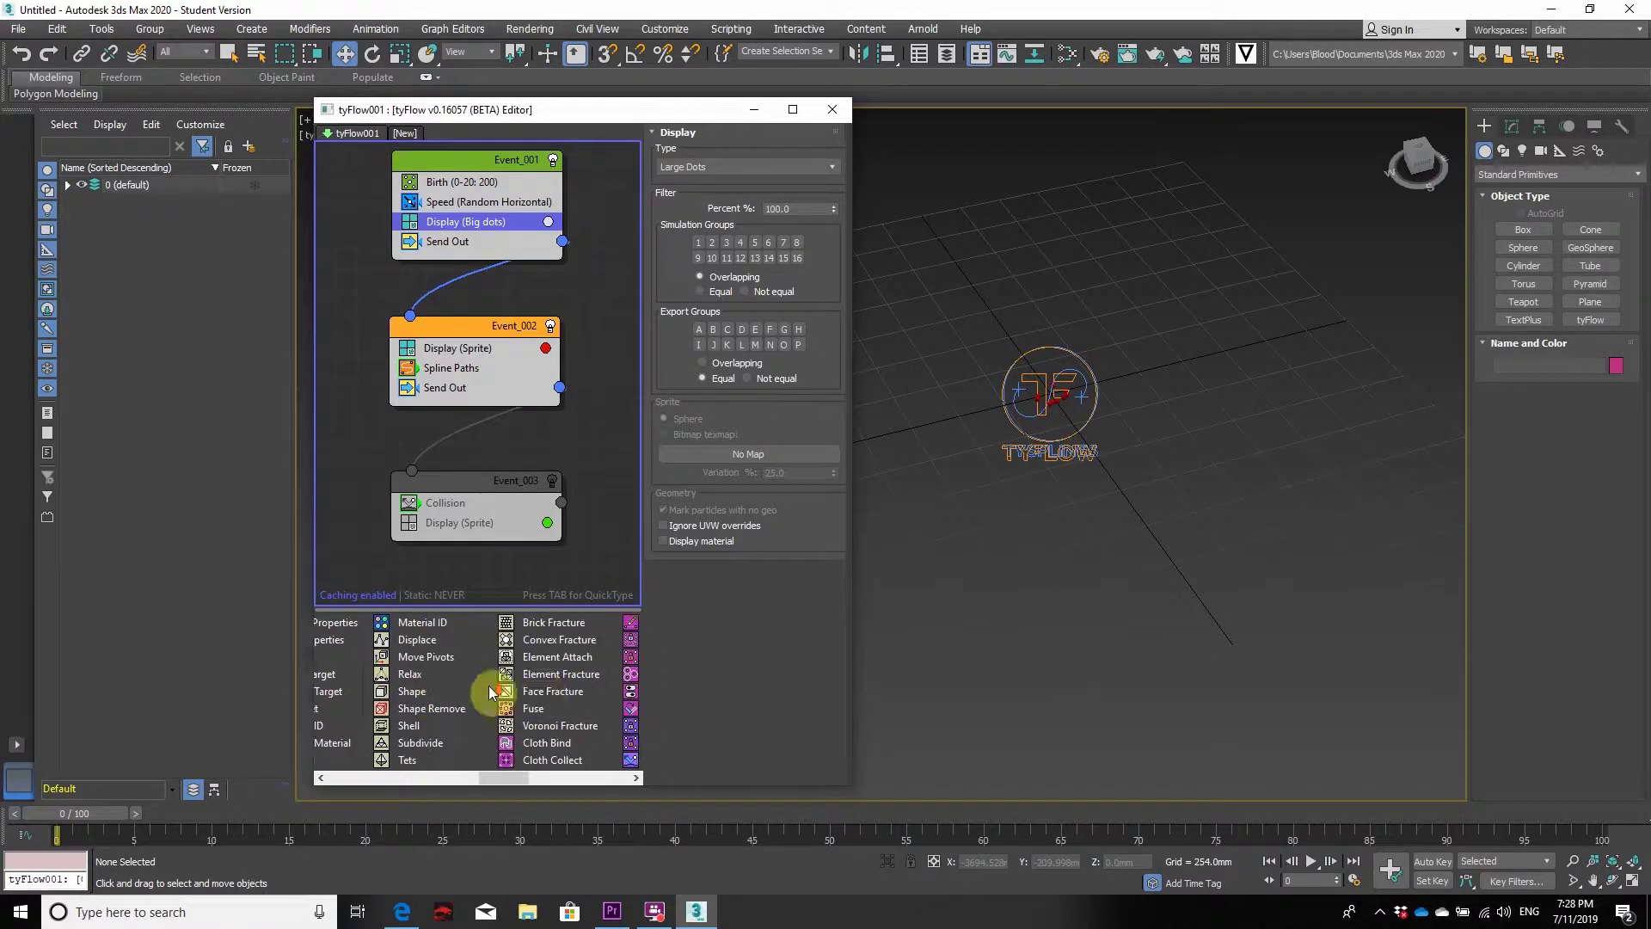
click(461, 240)
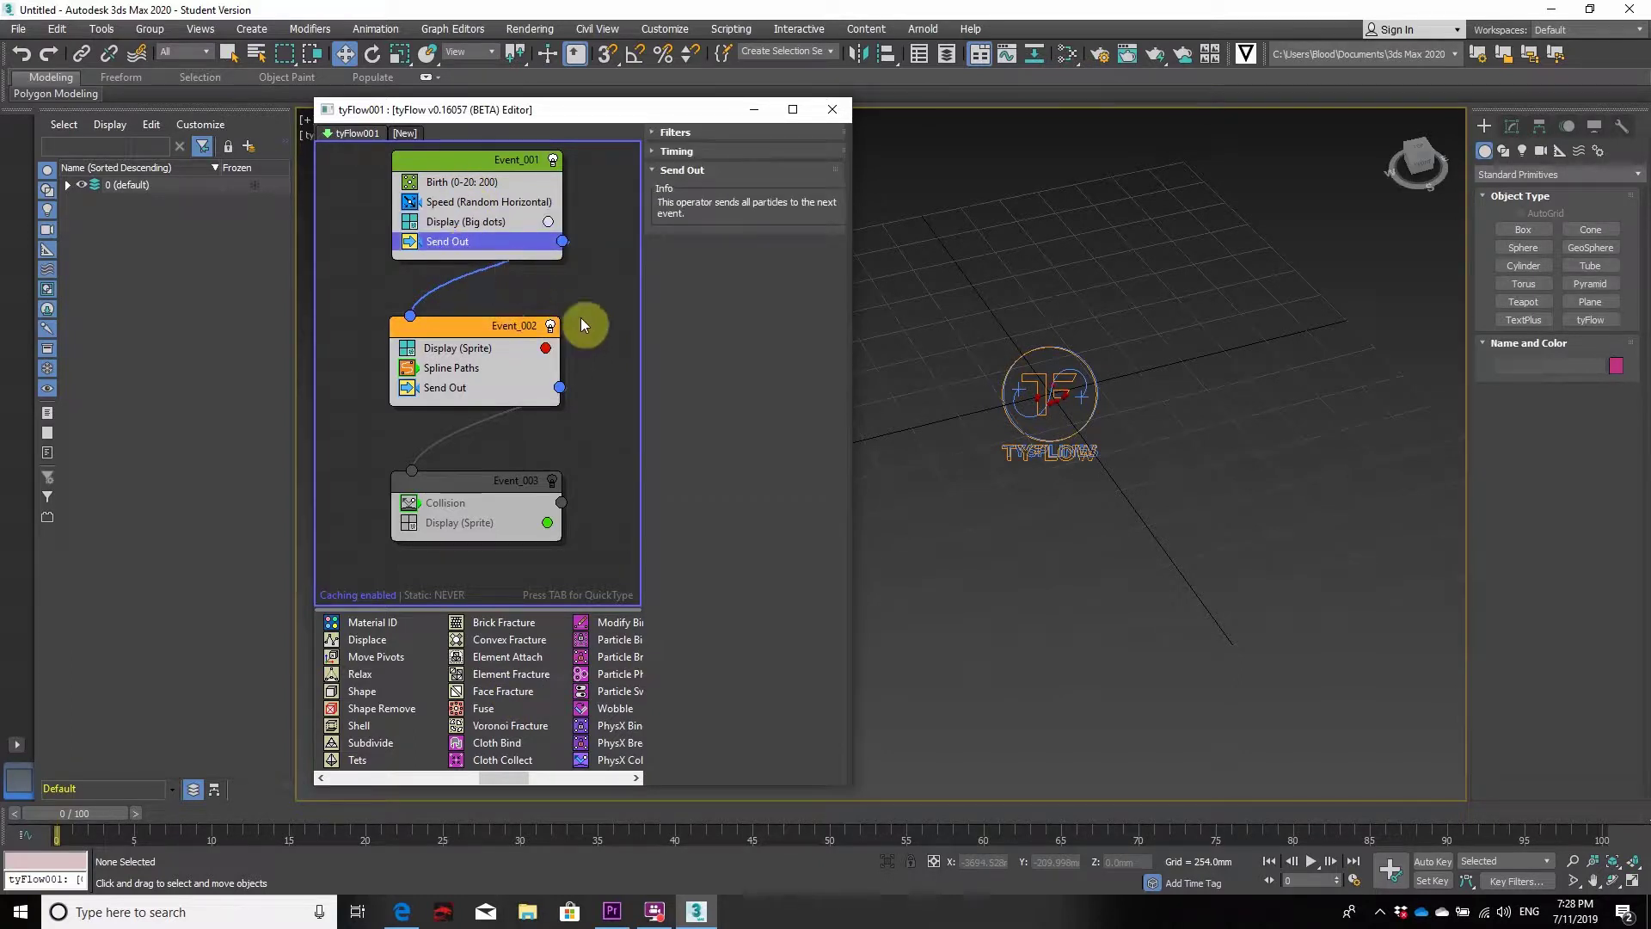
Temporarily disable Event_002, scrub the timeline to frame 5 to preview Event_001's particles, and re-enable Event_002.
click(550, 327)
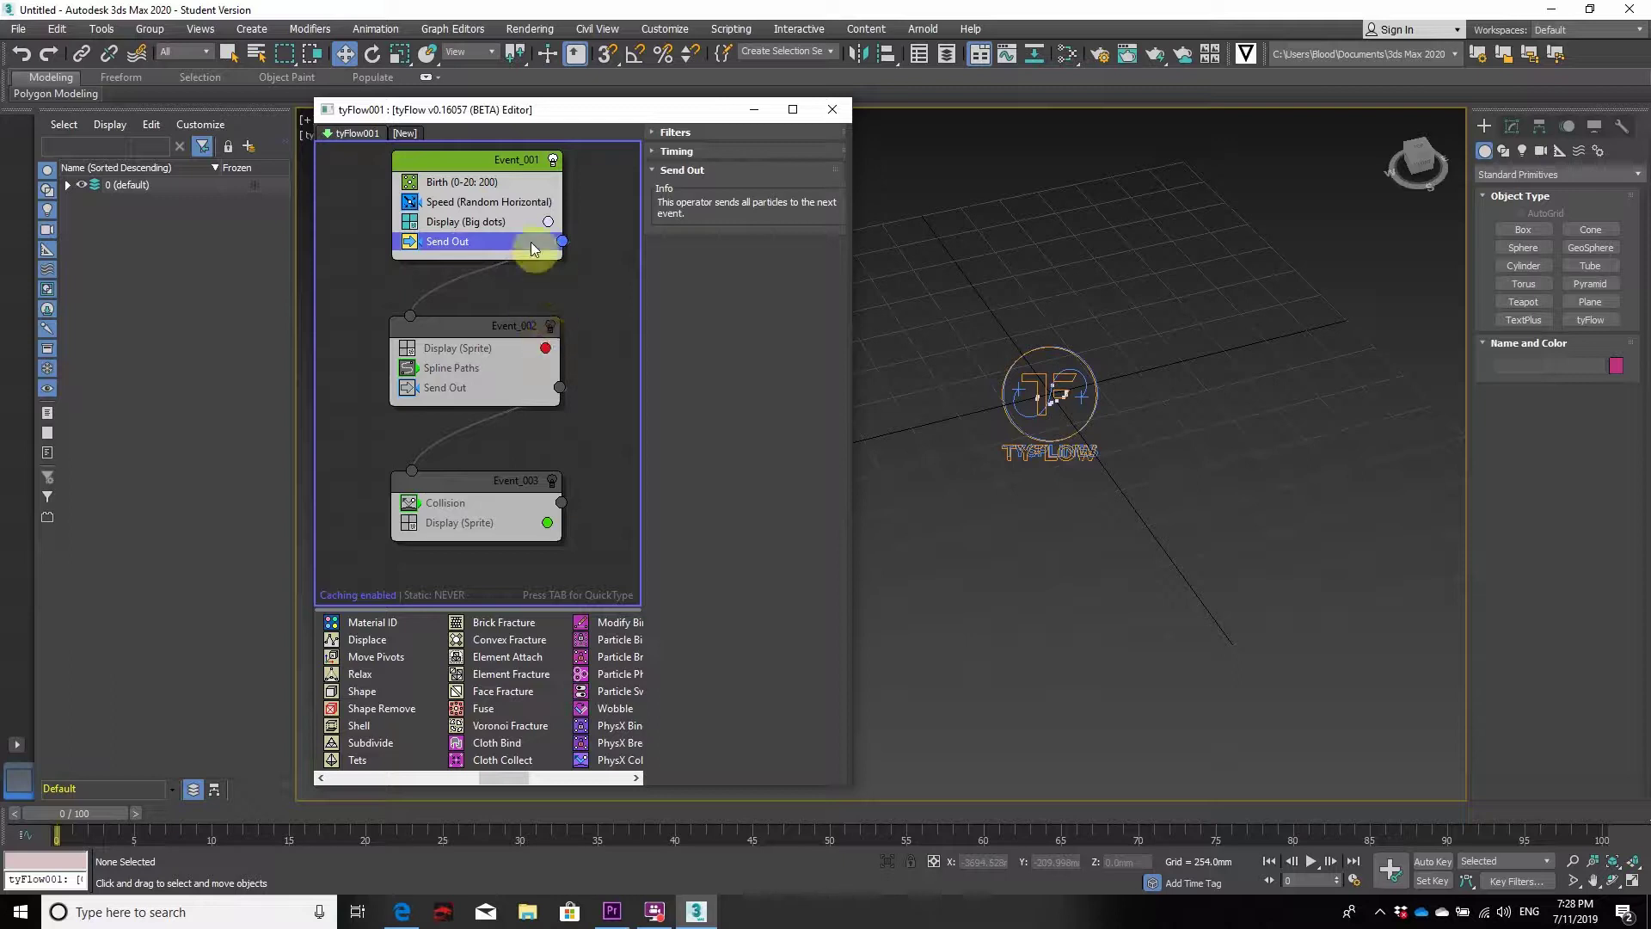
drag(96, 812, 647, 824)
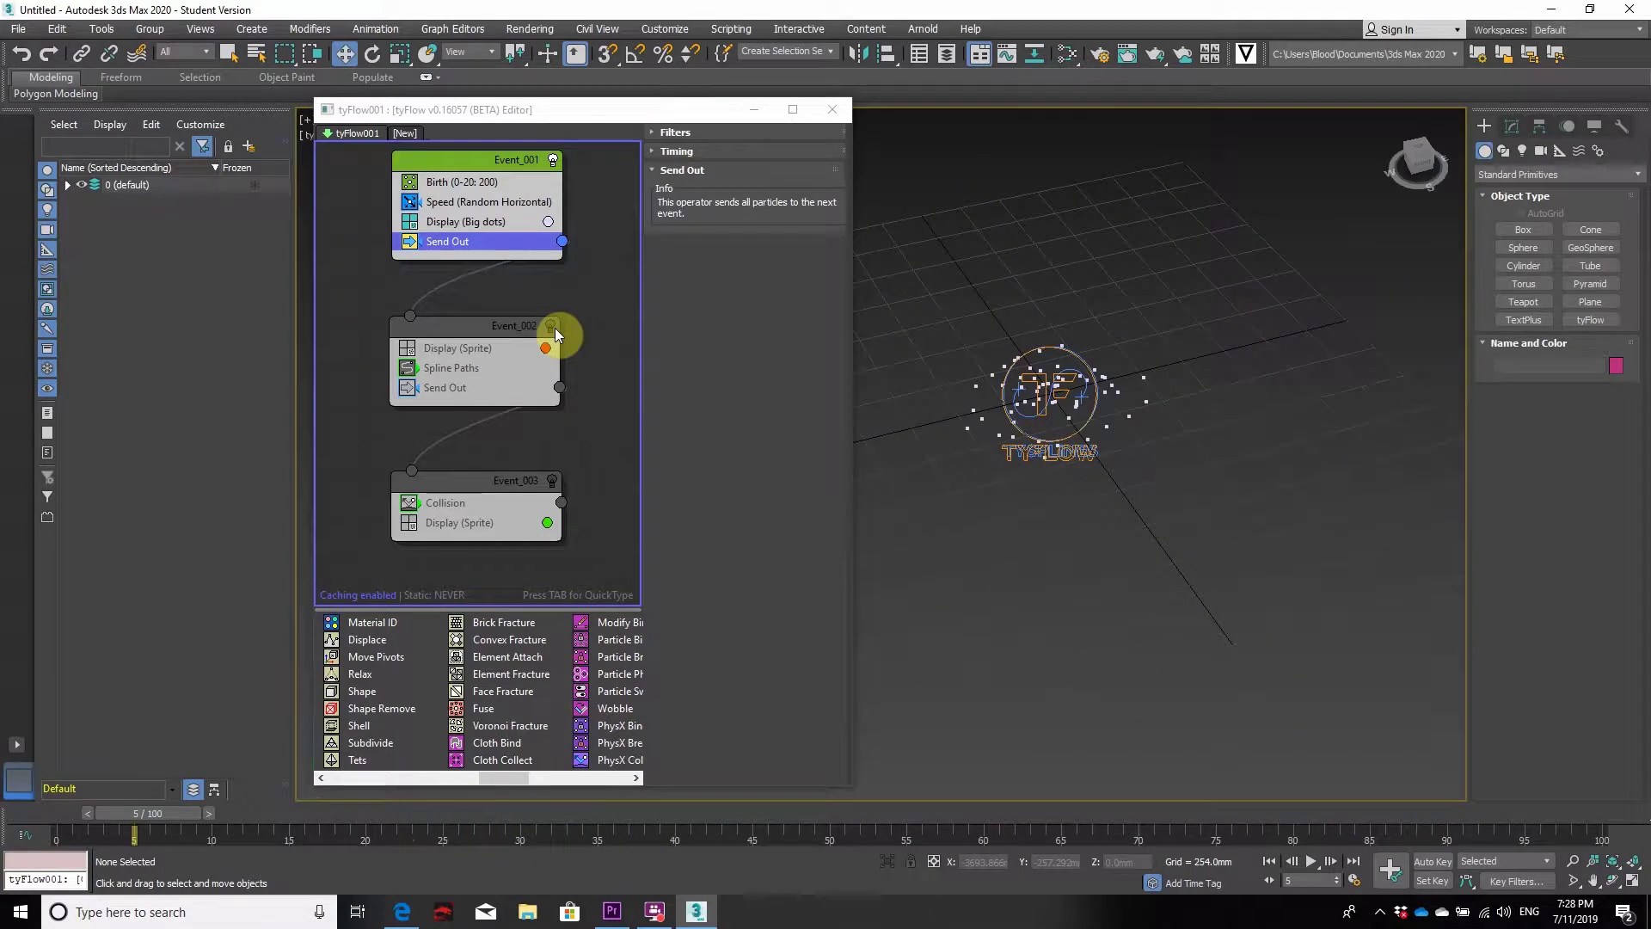
click(553, 327)
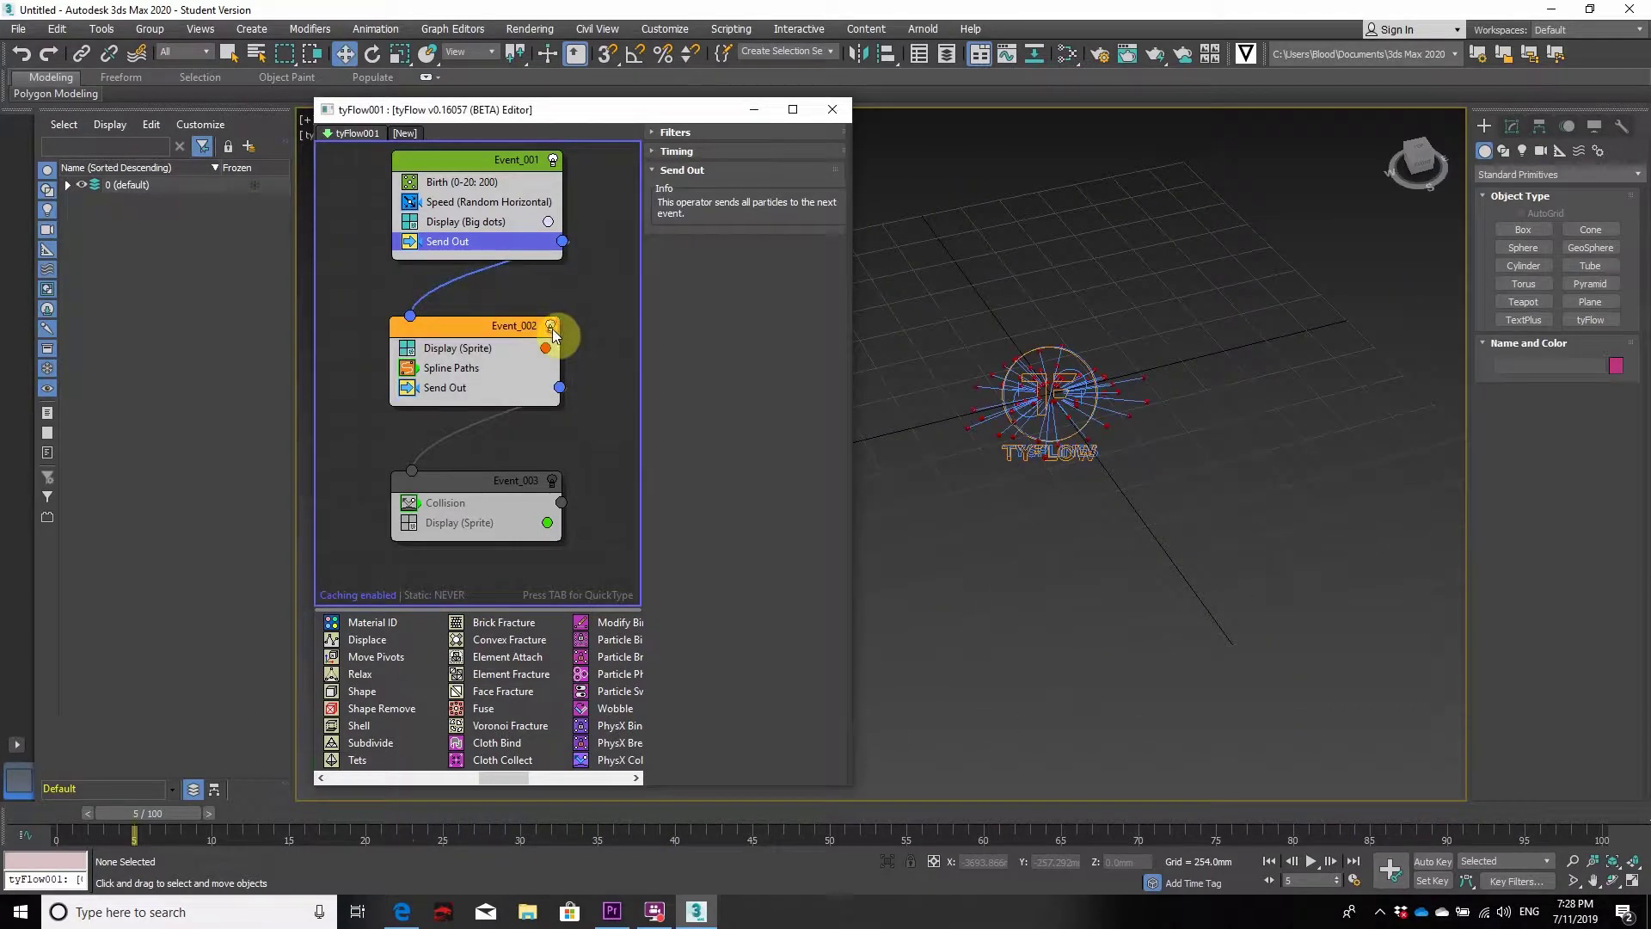
Examine Event_002's Spline Paths settings and preview the trajectories by scrubbing the timeline to frame 18 and back to frame 5.
click(469, 369)
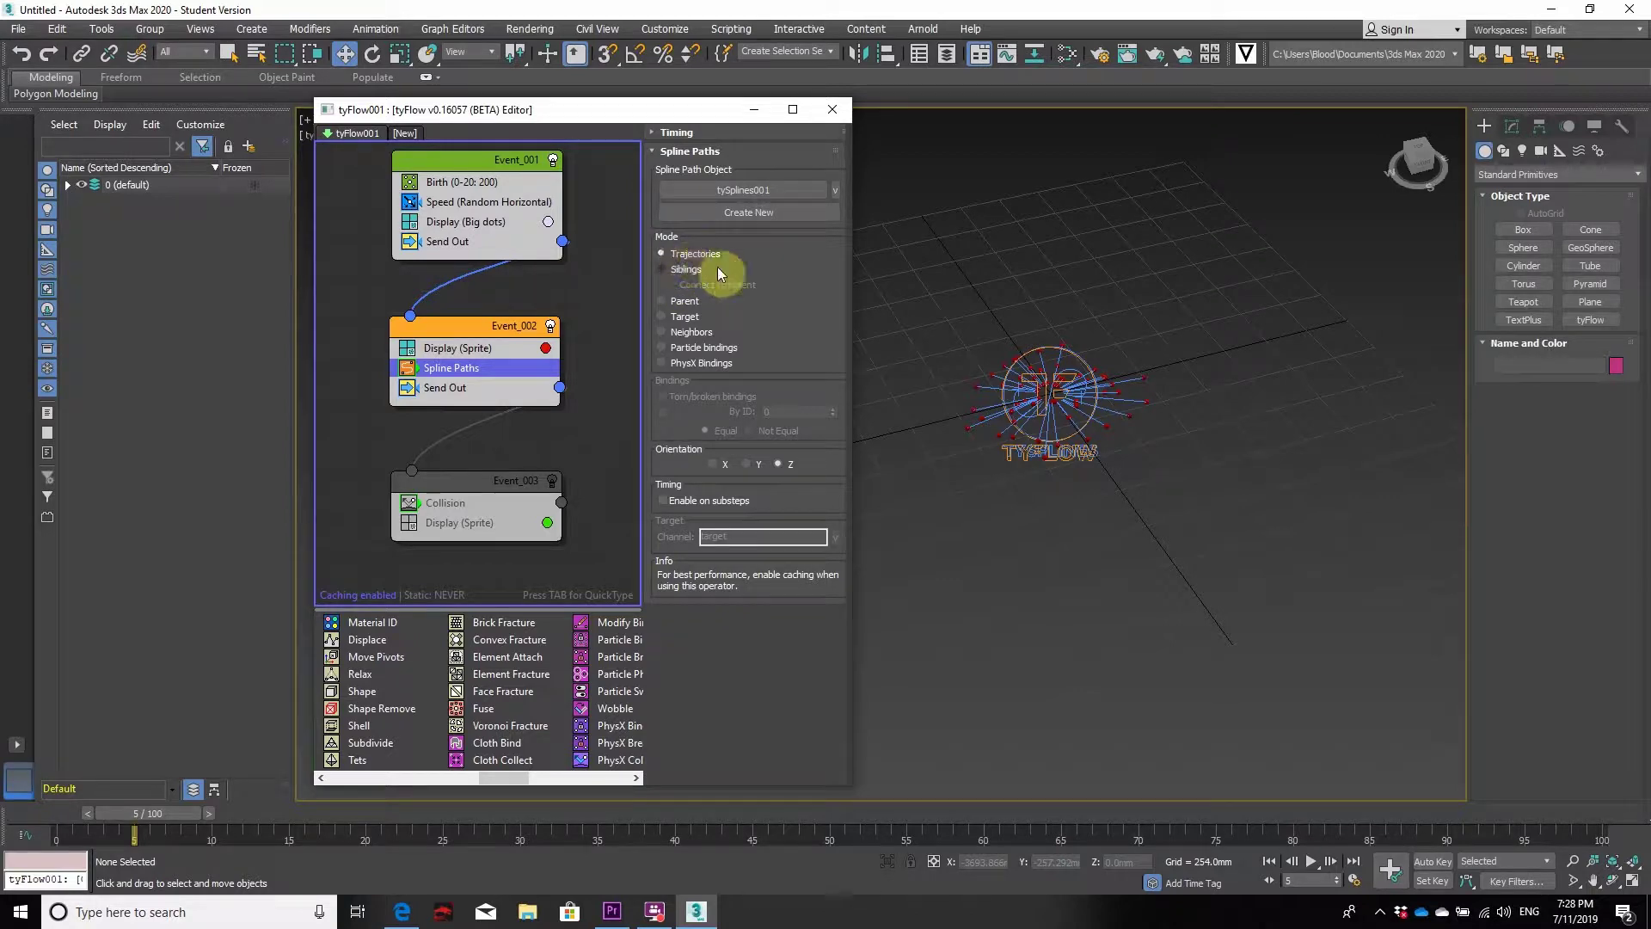
scroll(1015, 310, up, 4)
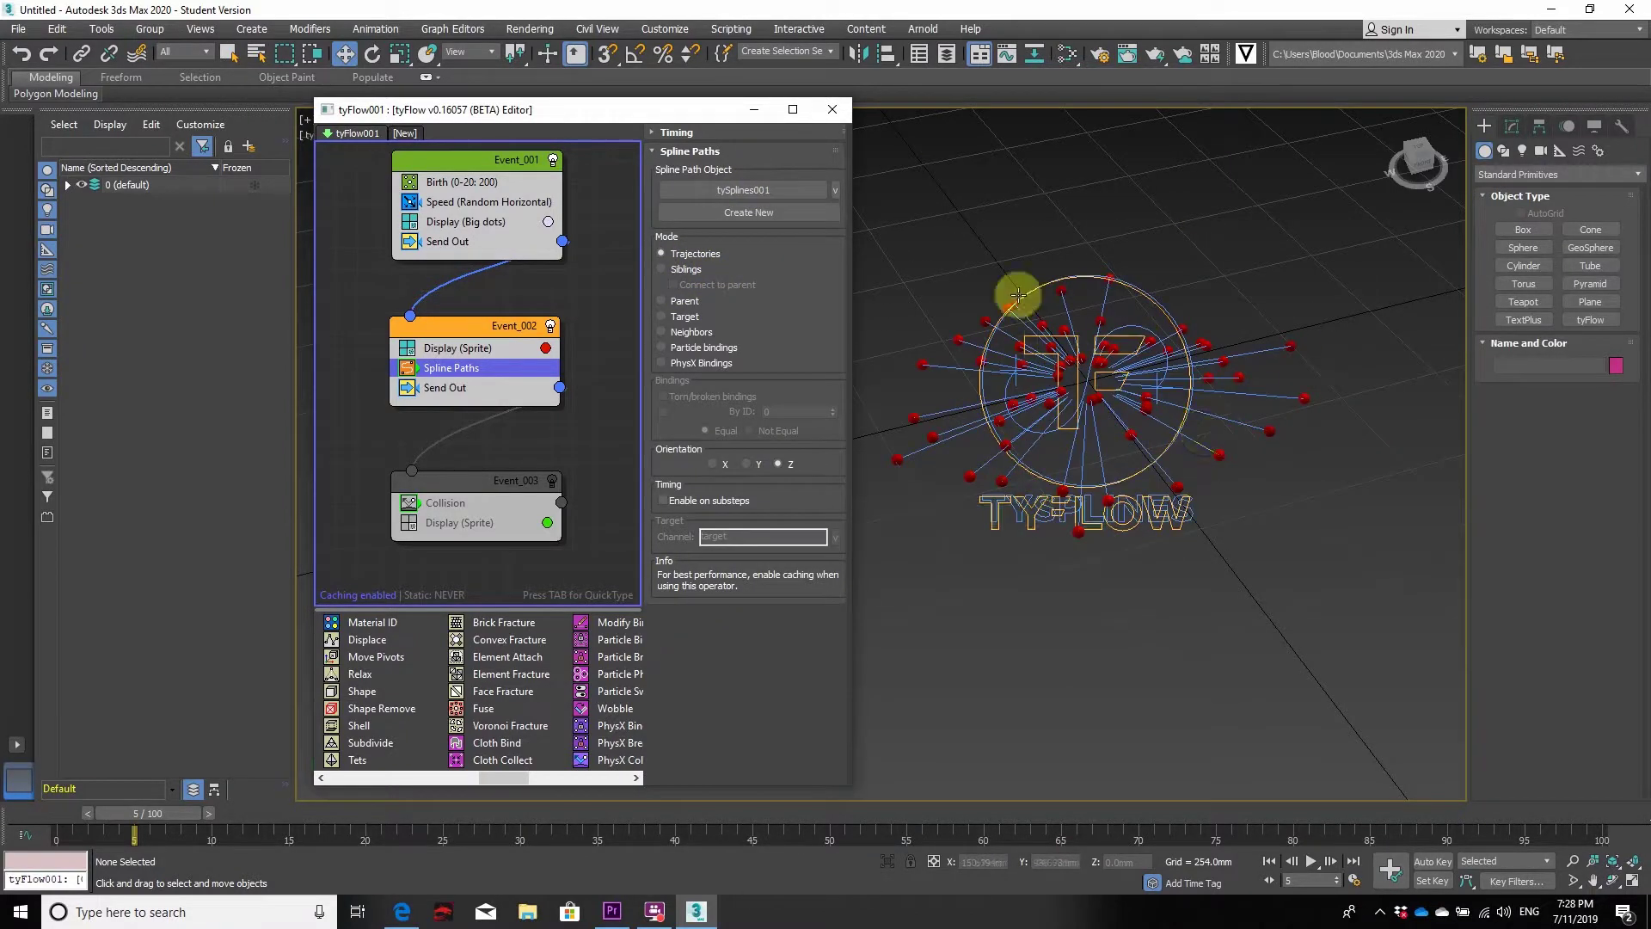
scroll(948, 339, down, 5)
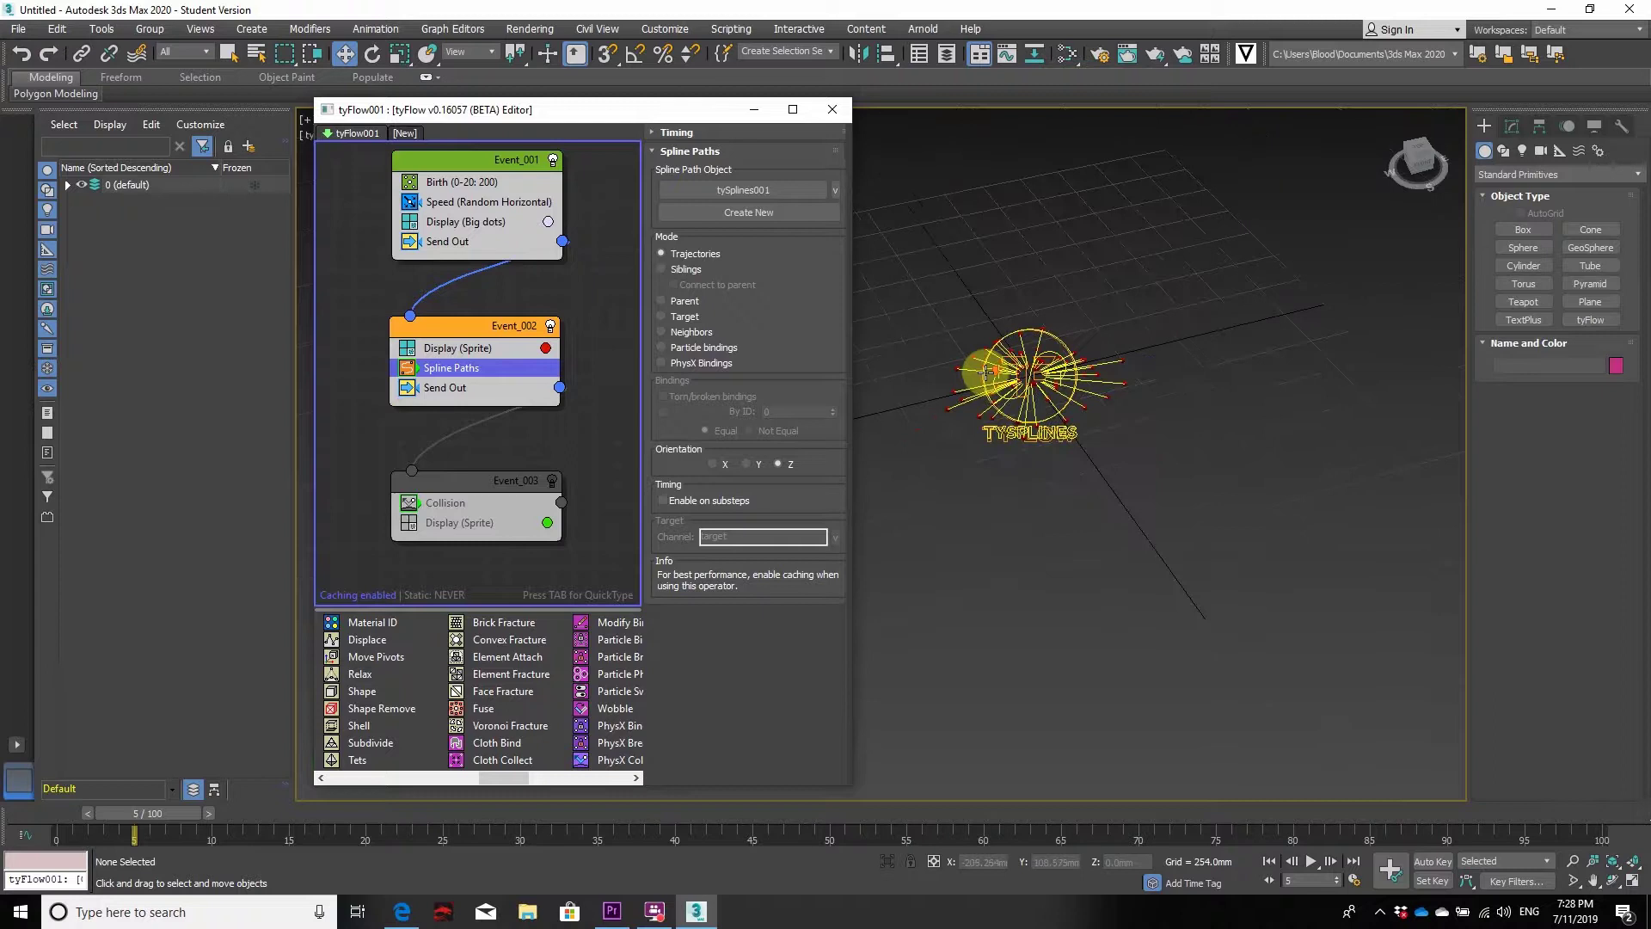
drag(127, 813, 354, 813)
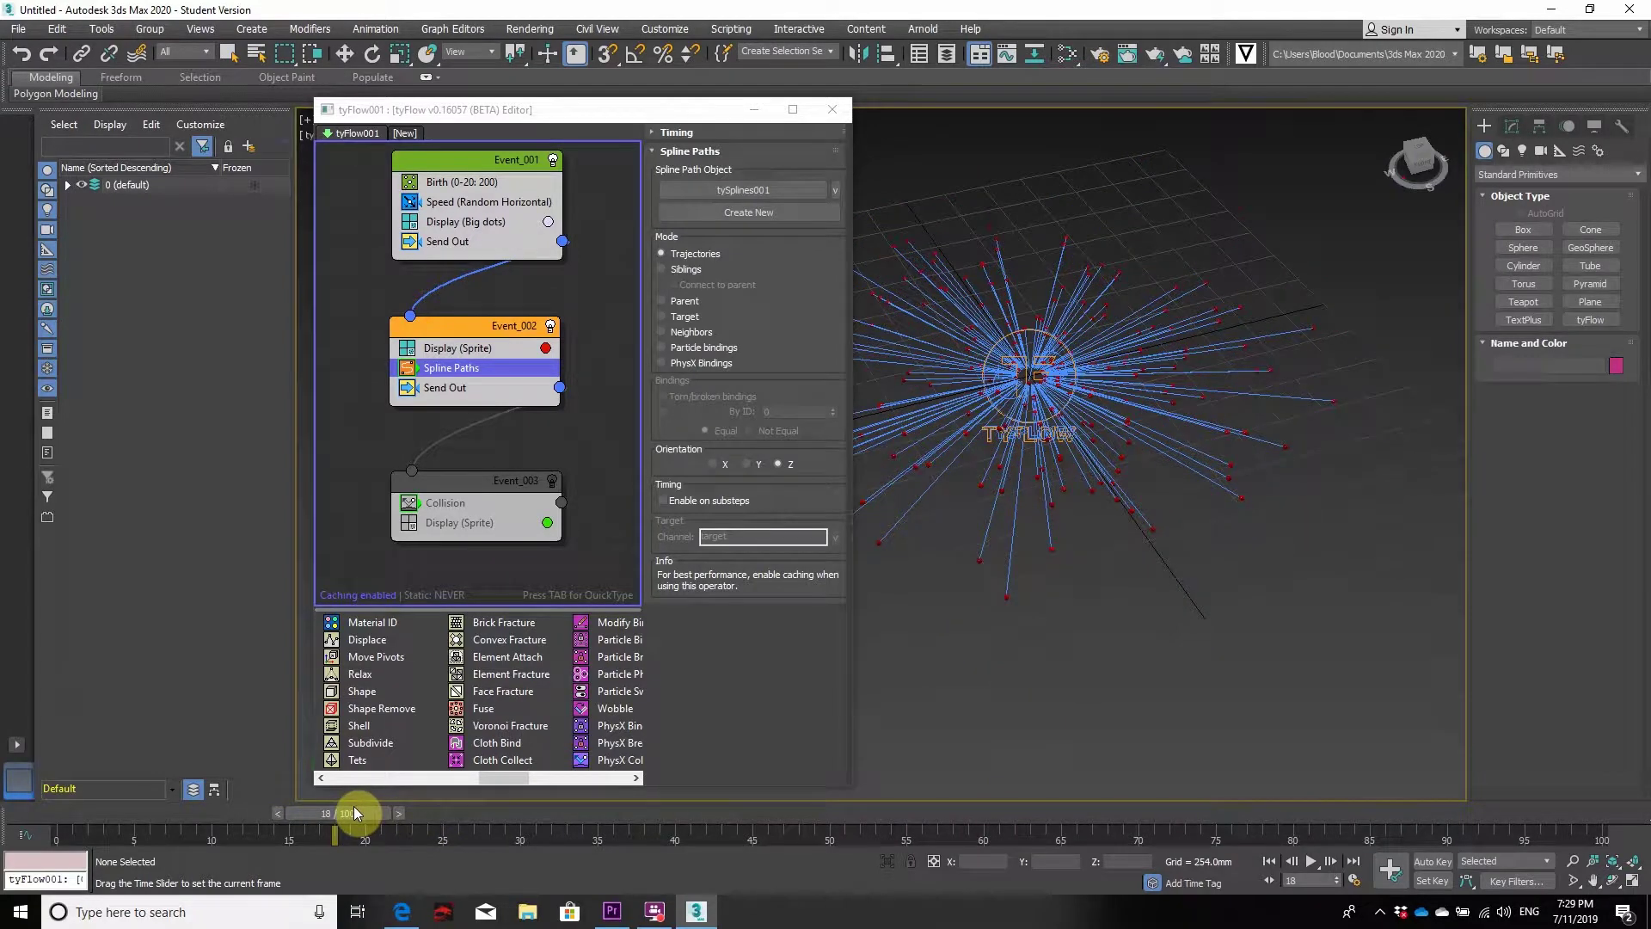
drag(353, 807, 133, 814)
Enable Event_003 and open the settings of its Collision operator.
click(477, 387)
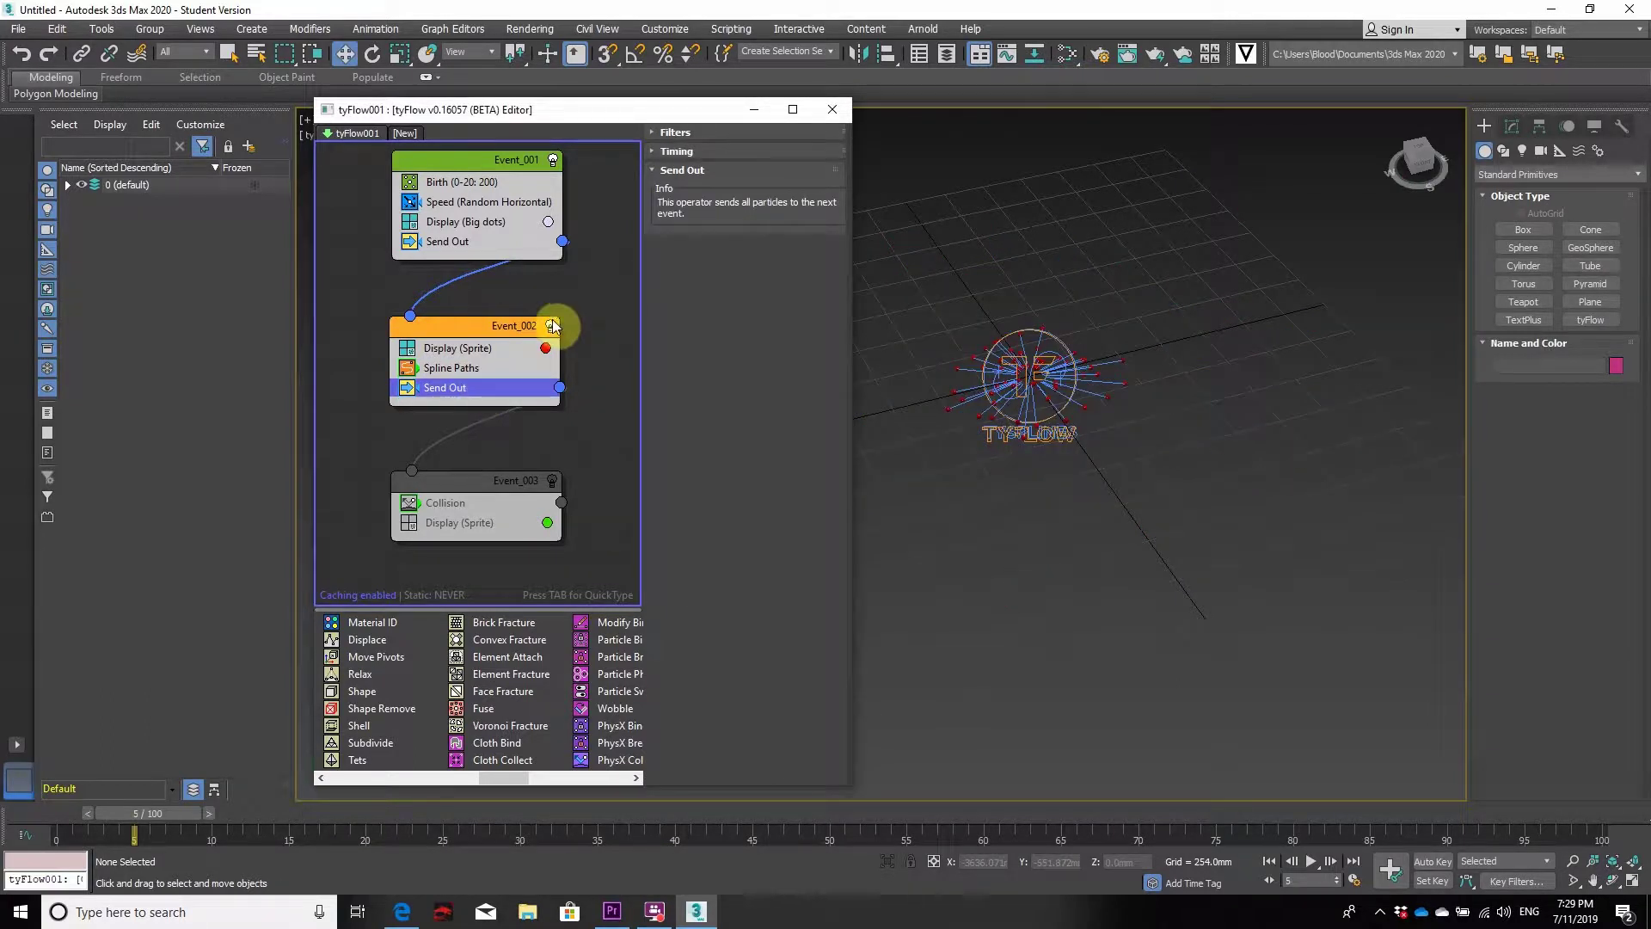
click(552, 481)
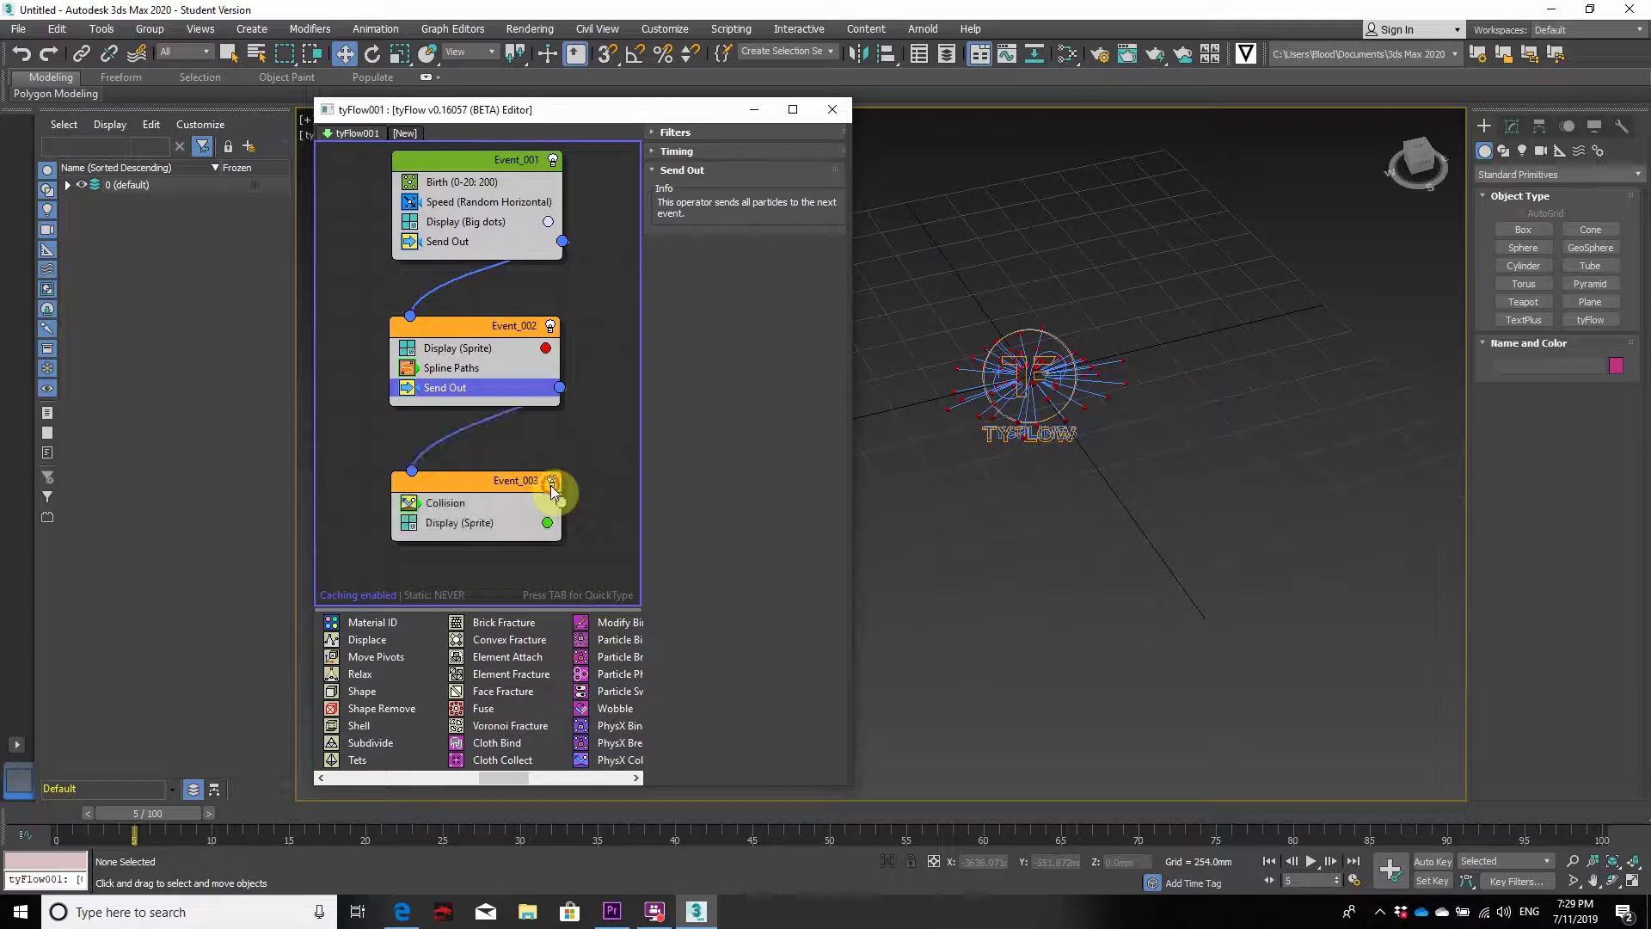
scroll(448, 701, down, 5)
scroll(444, 694, down, 3)
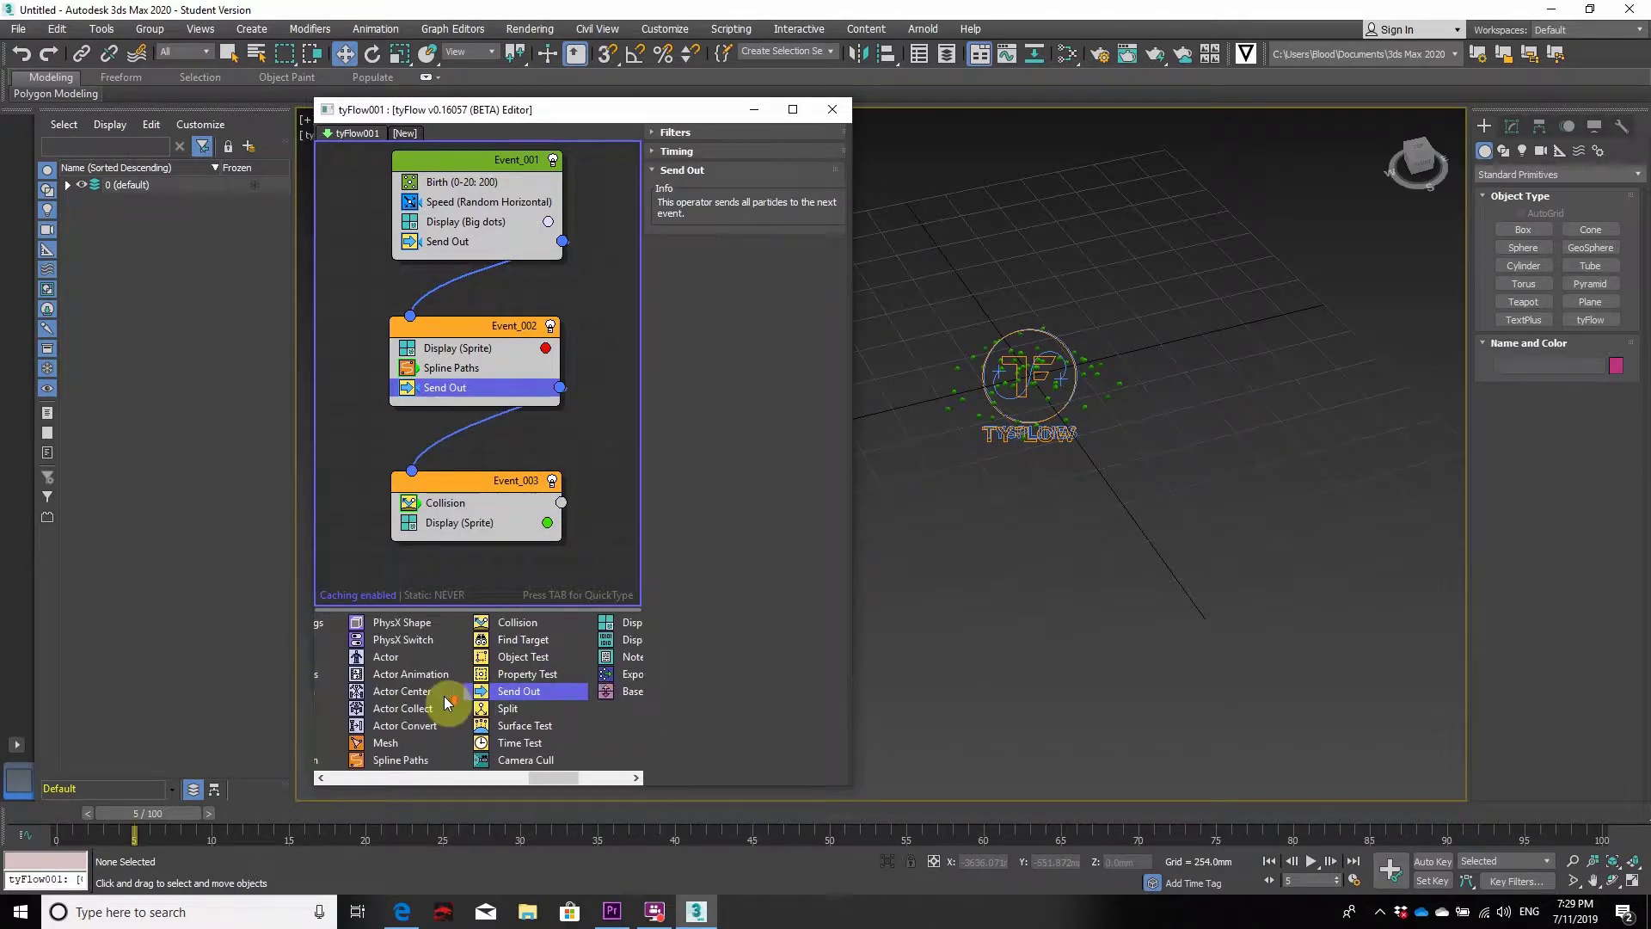
click(369, 625)
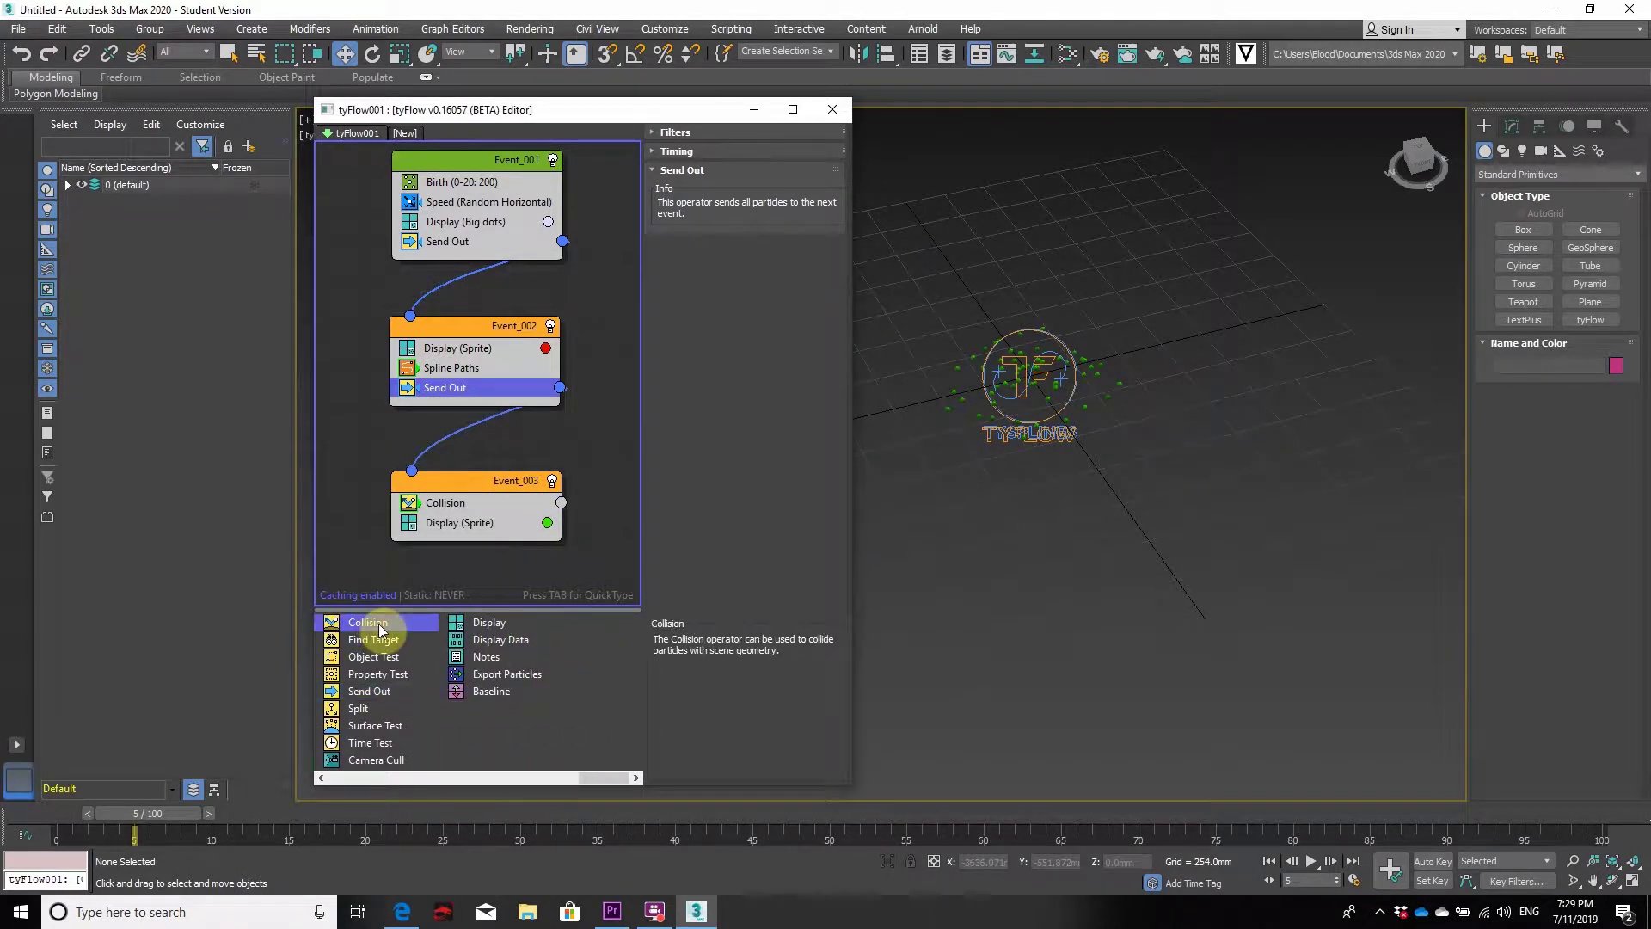
click(462, 511)
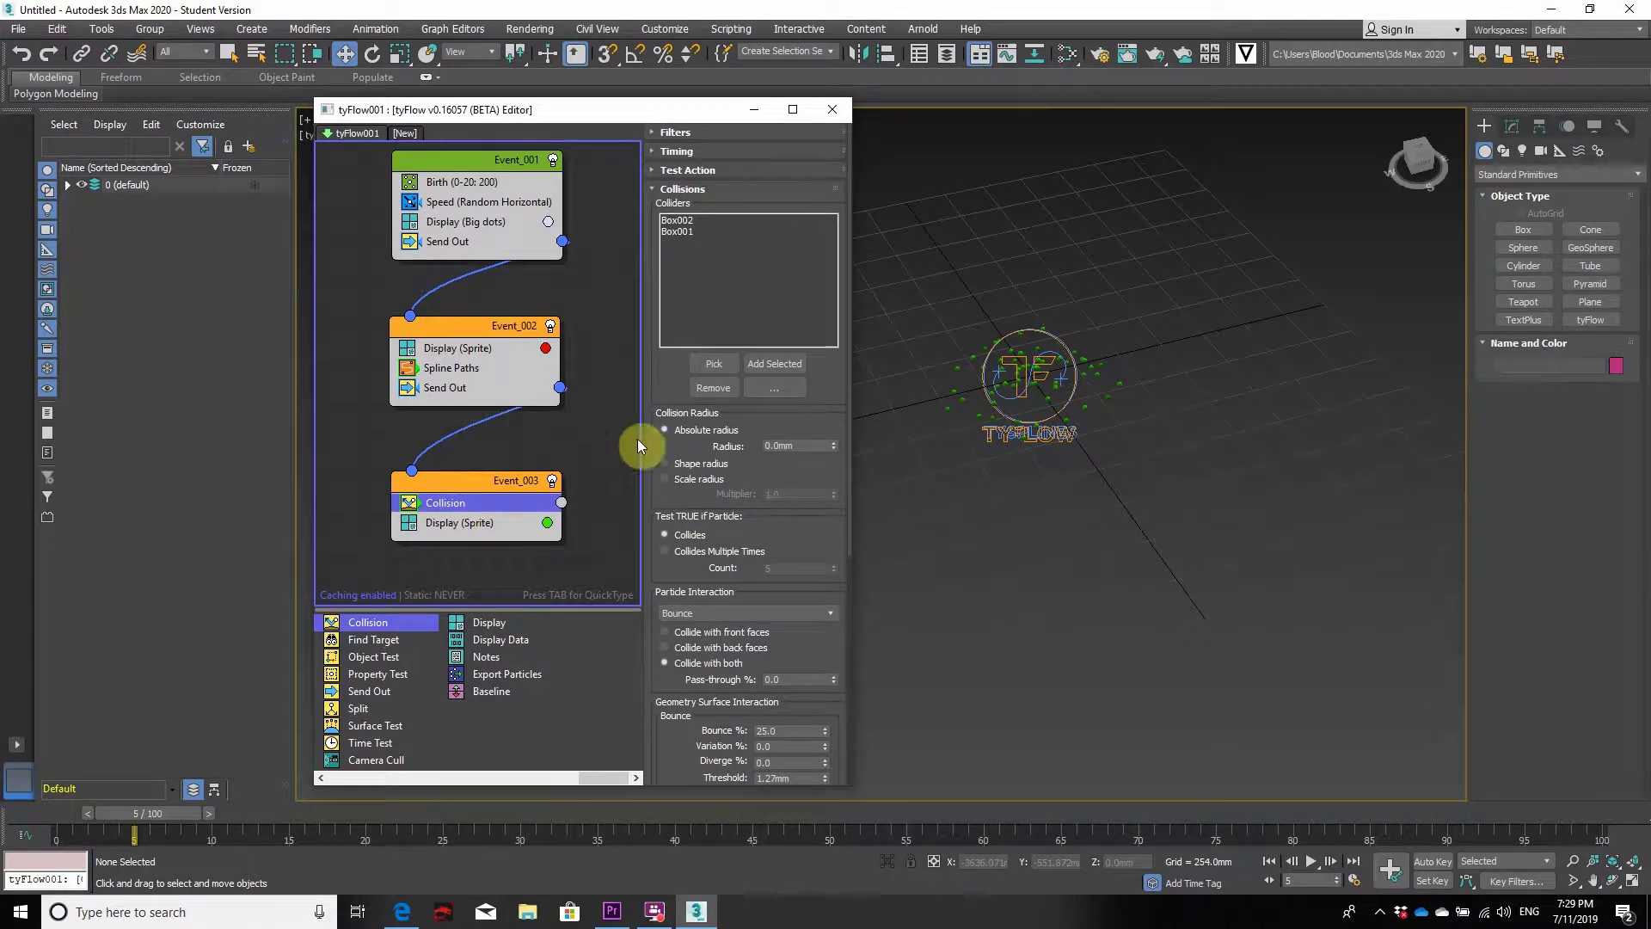
Unhide Box002 and Box001 in the default layer and return the timeline to frame 0.
click(68, 186)
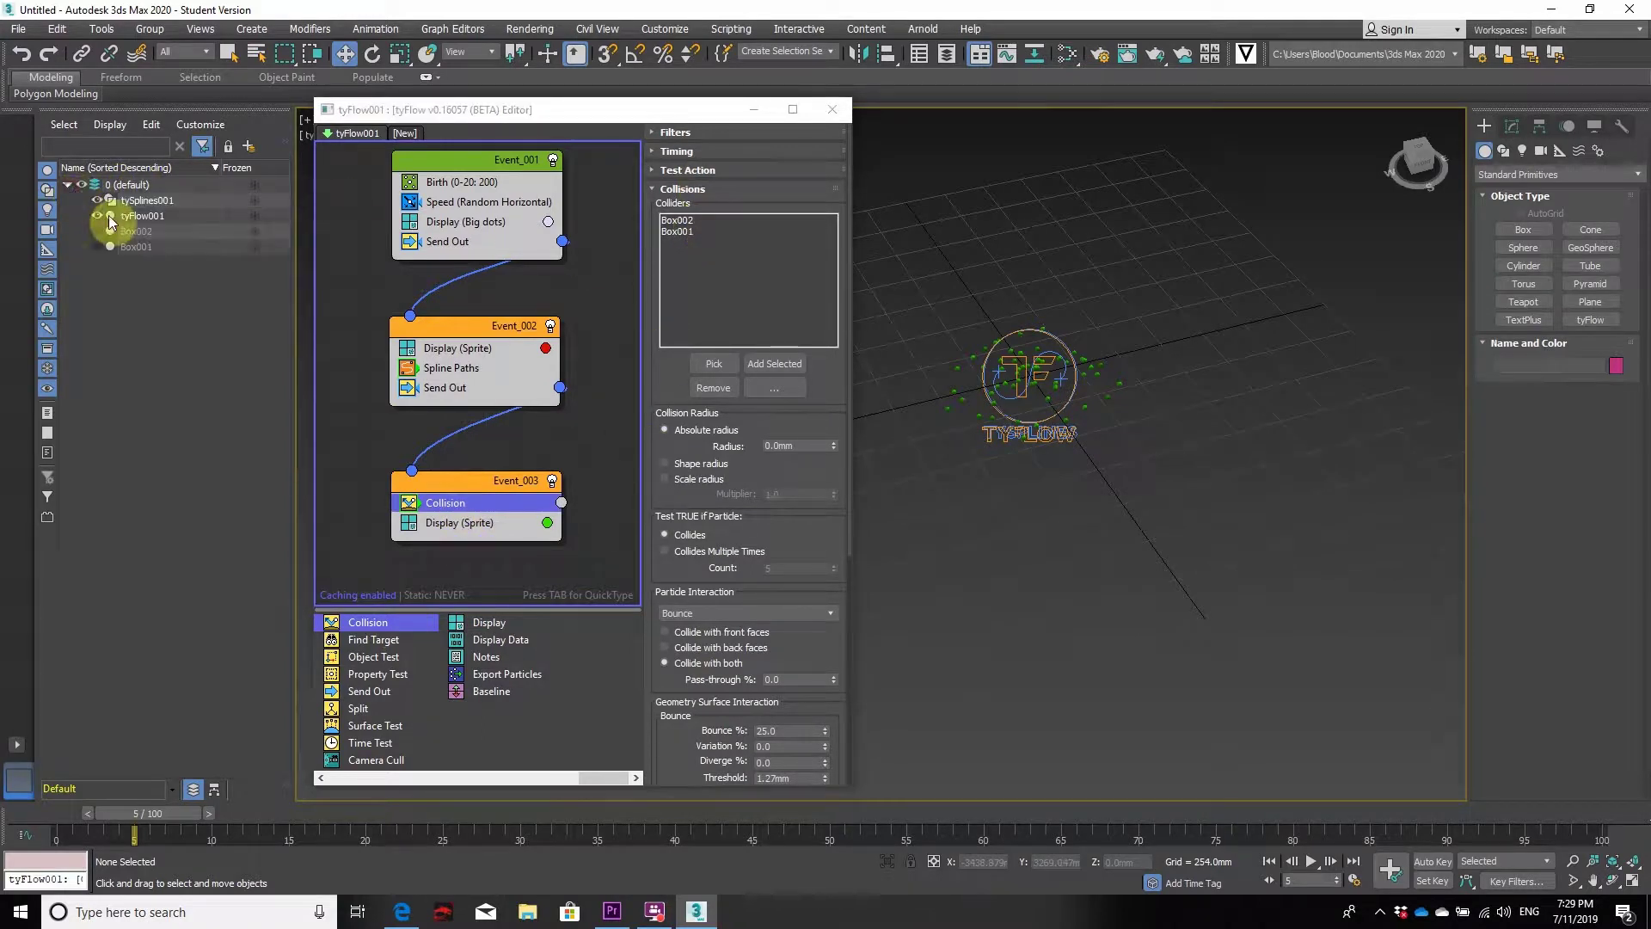
click(97, 232)
click(97, 246)
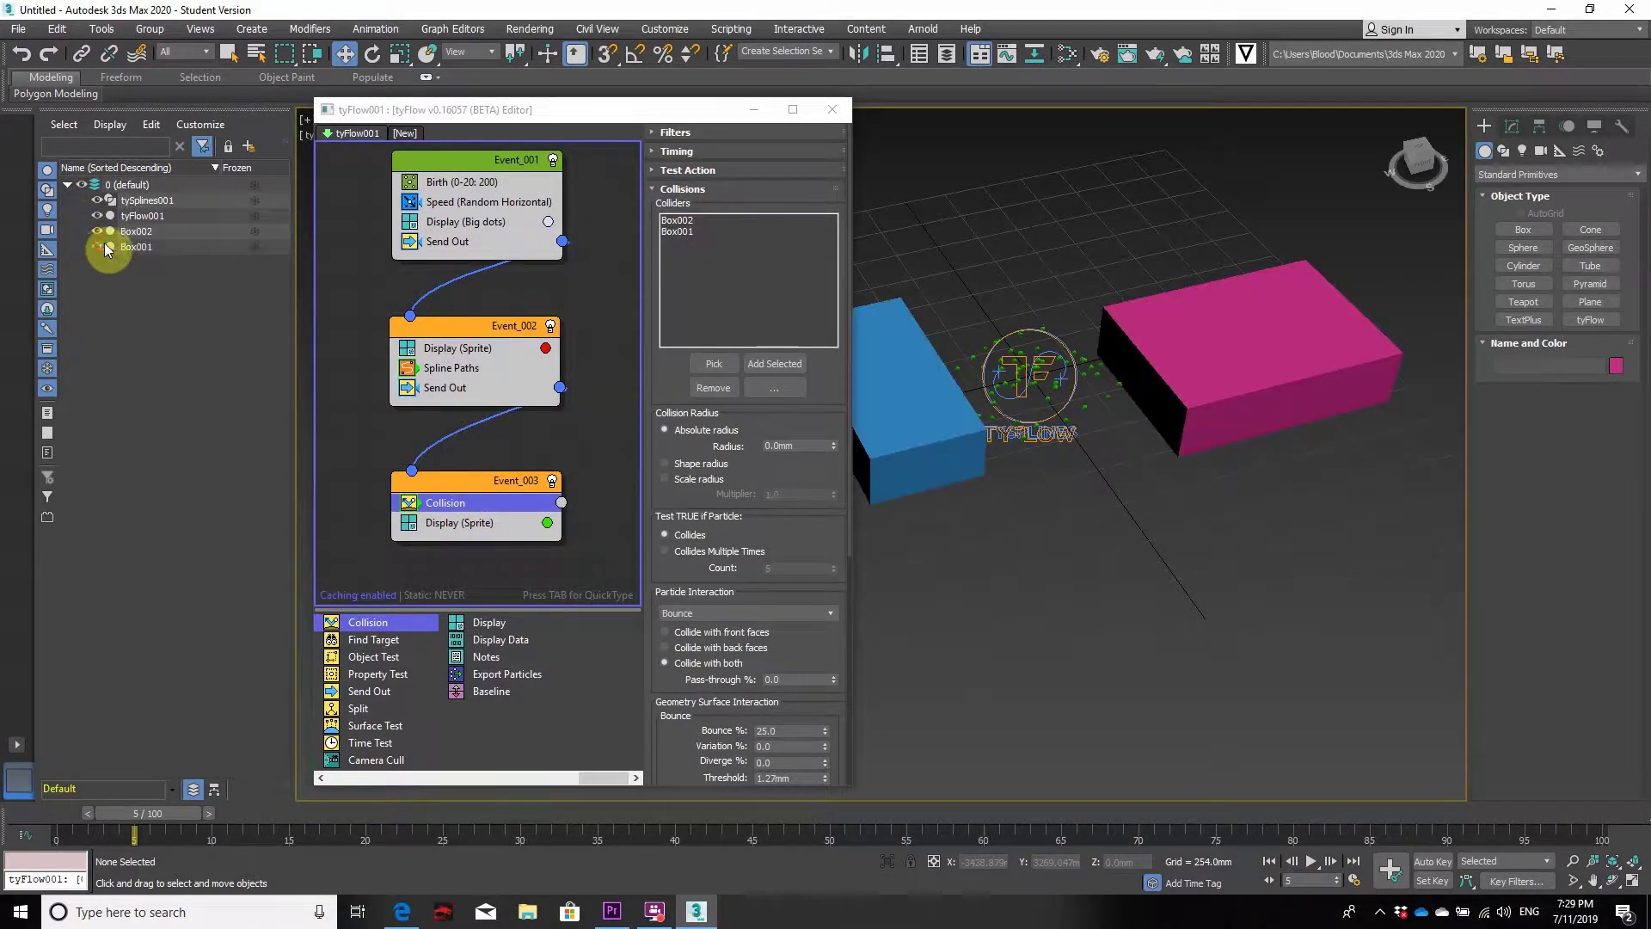
mouse_move(564, 111)
mouse_down()
mouse_move(533, 100)
mouse_move(581, 112)
mouse_up()
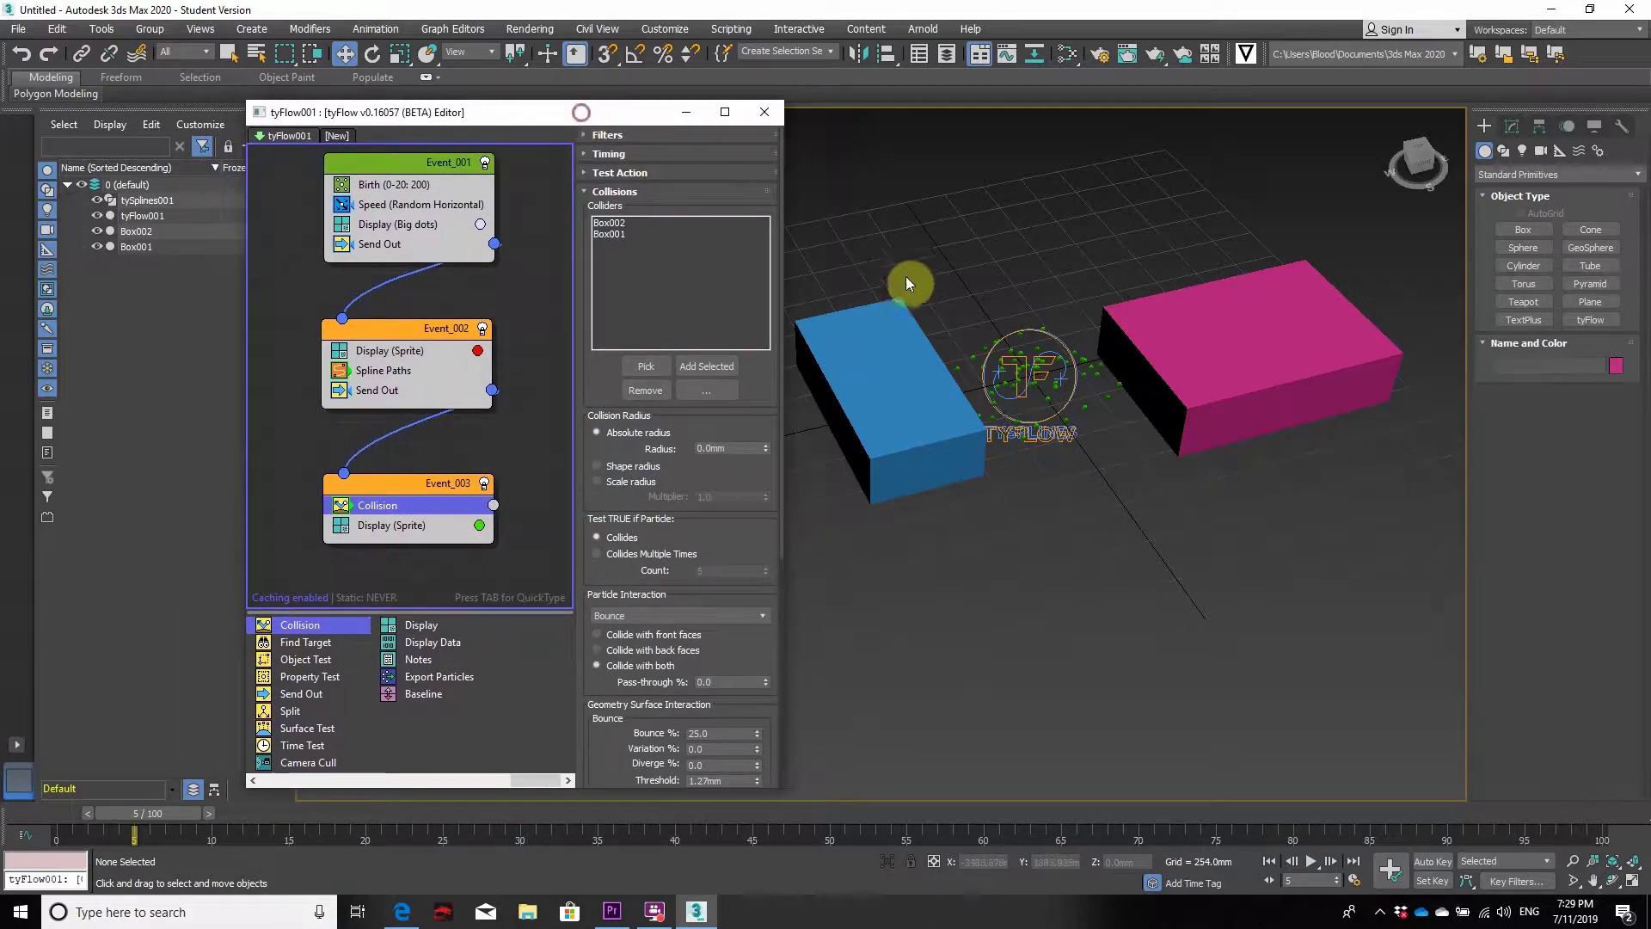
scroll(937, 323, up, 3)
scroll(939, 327, down, 2)
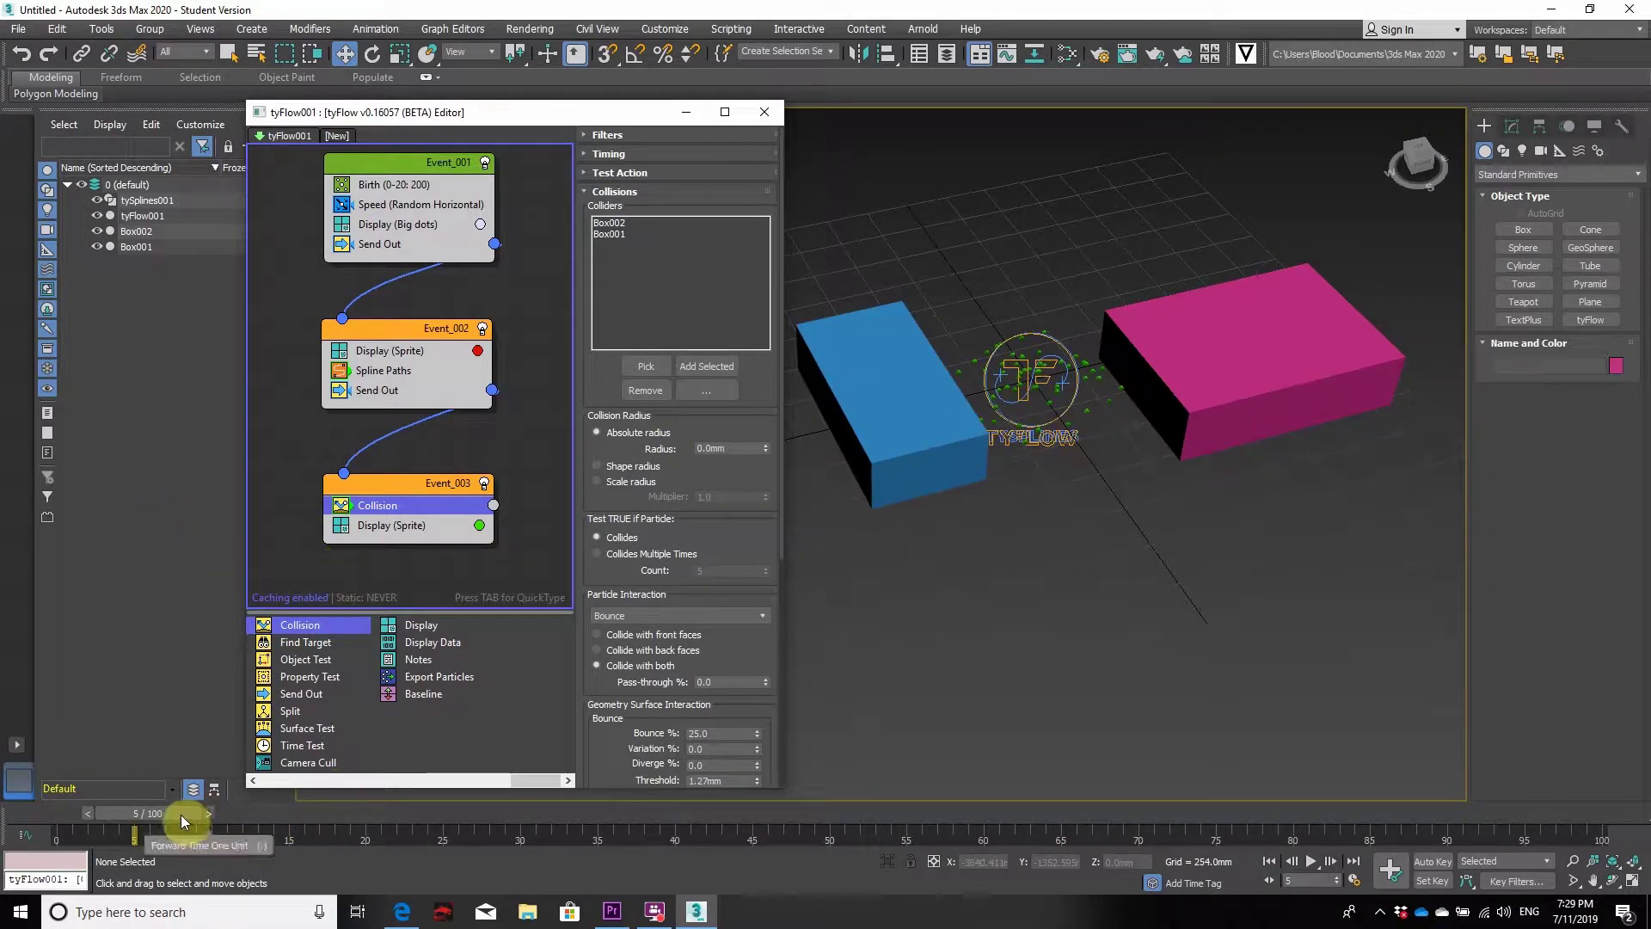
drag(180, 814, 54, 815)
key(w)
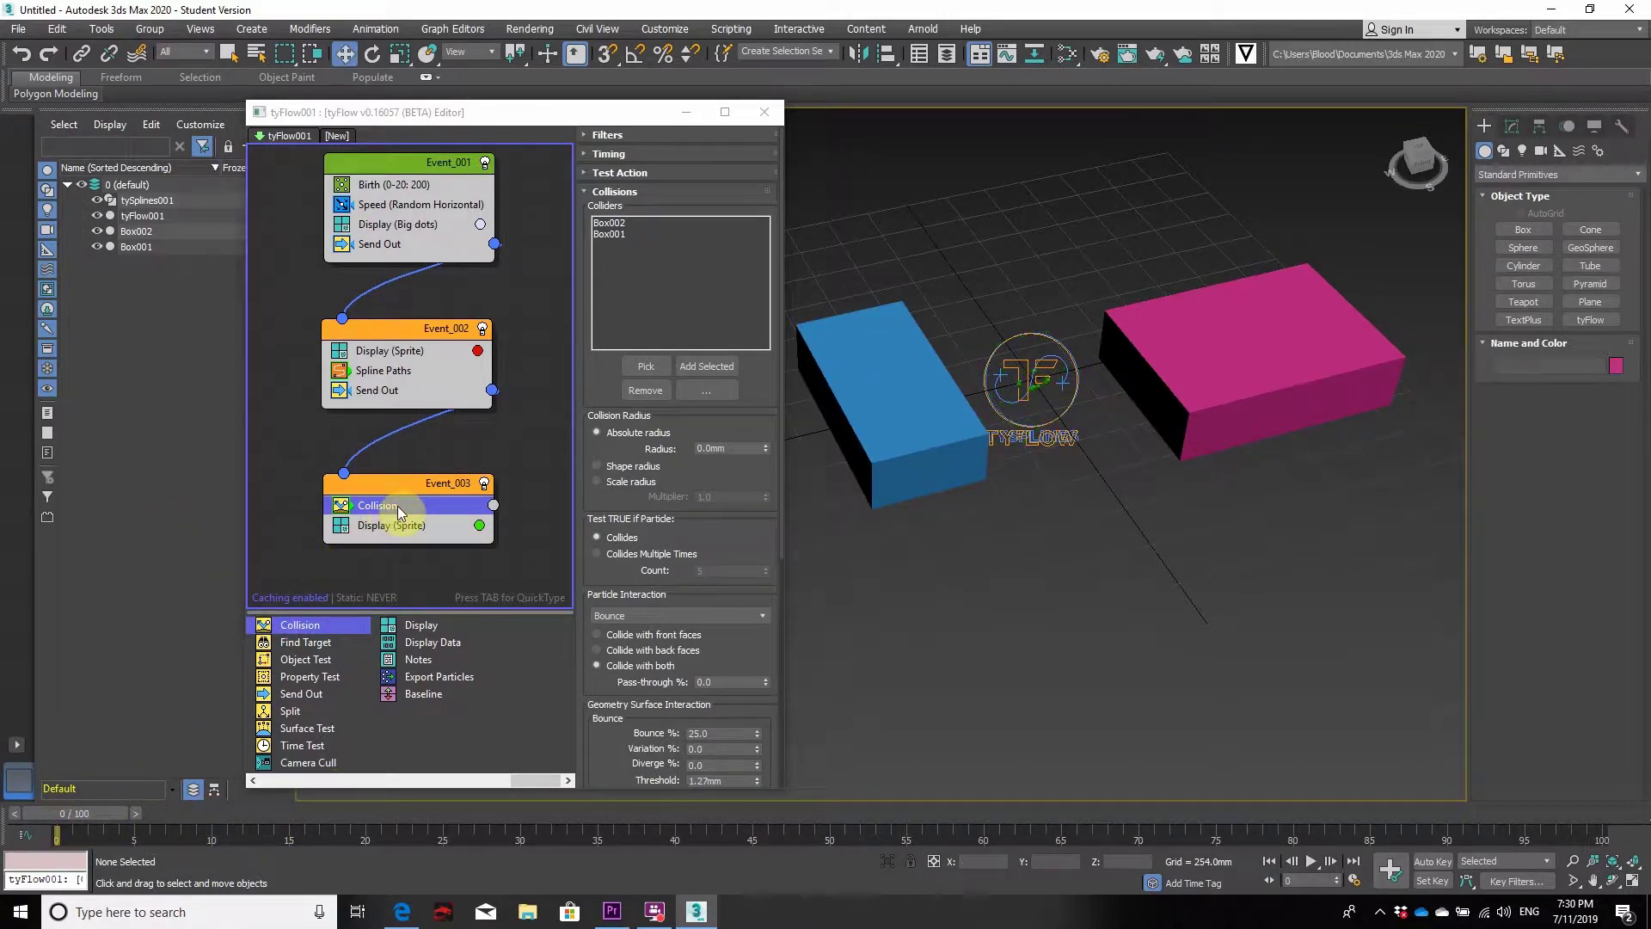
Check the Box001 and Box002 entries among the Collision operator's colliders.
click(1236, 361)
click(642, 223)
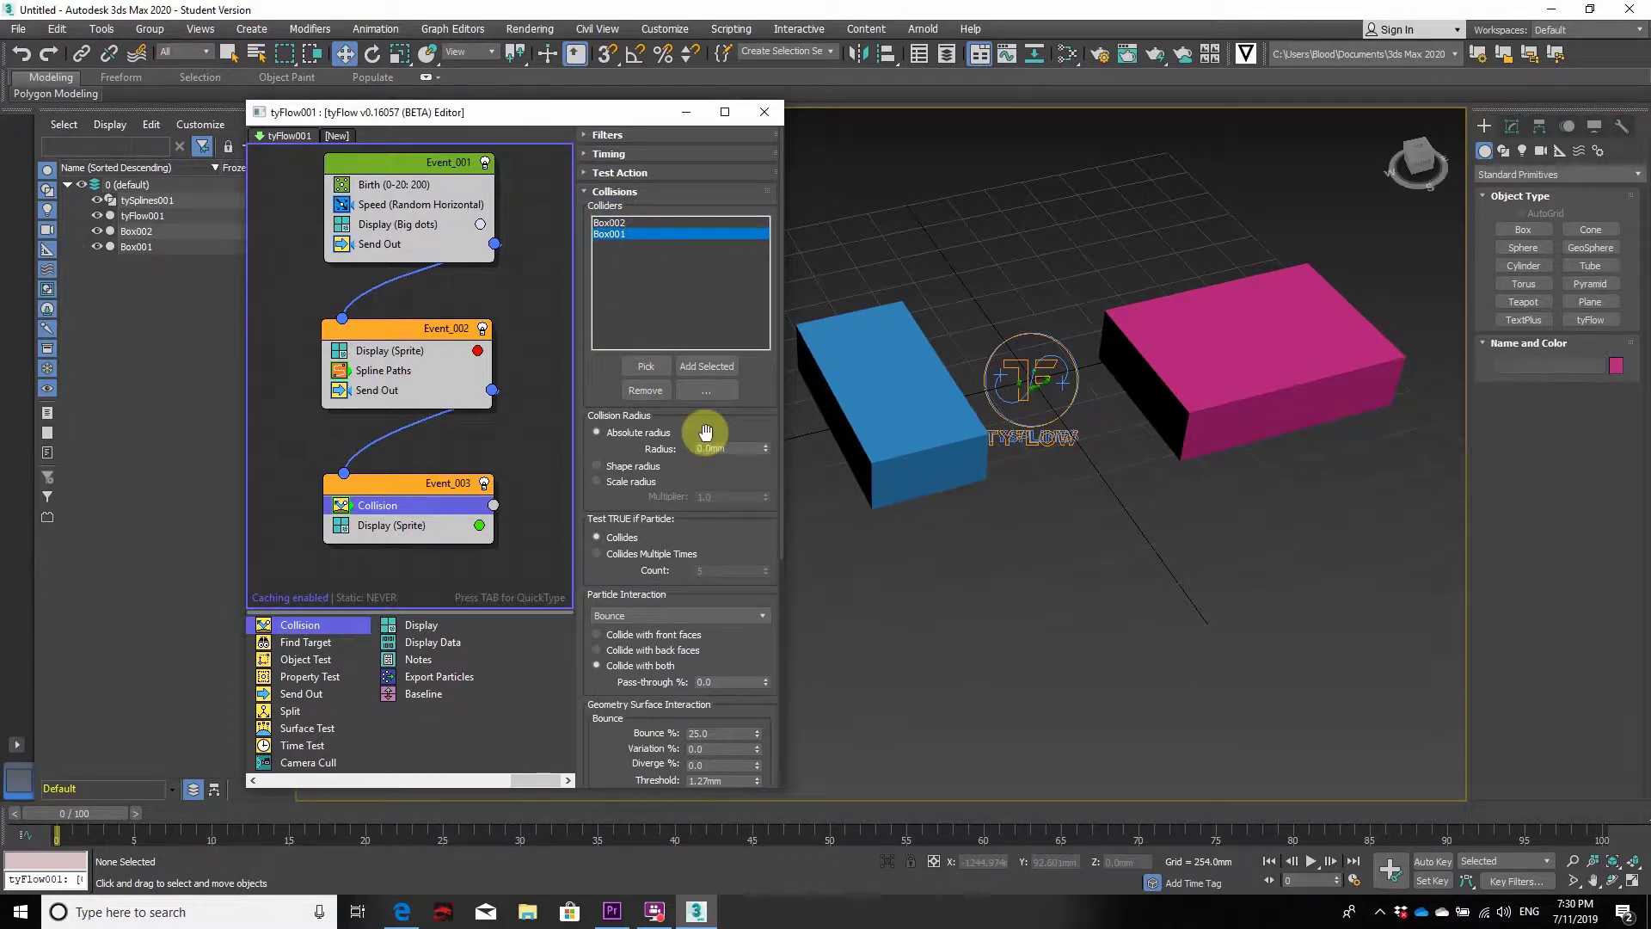
click(663, 250)
click(658, 222)
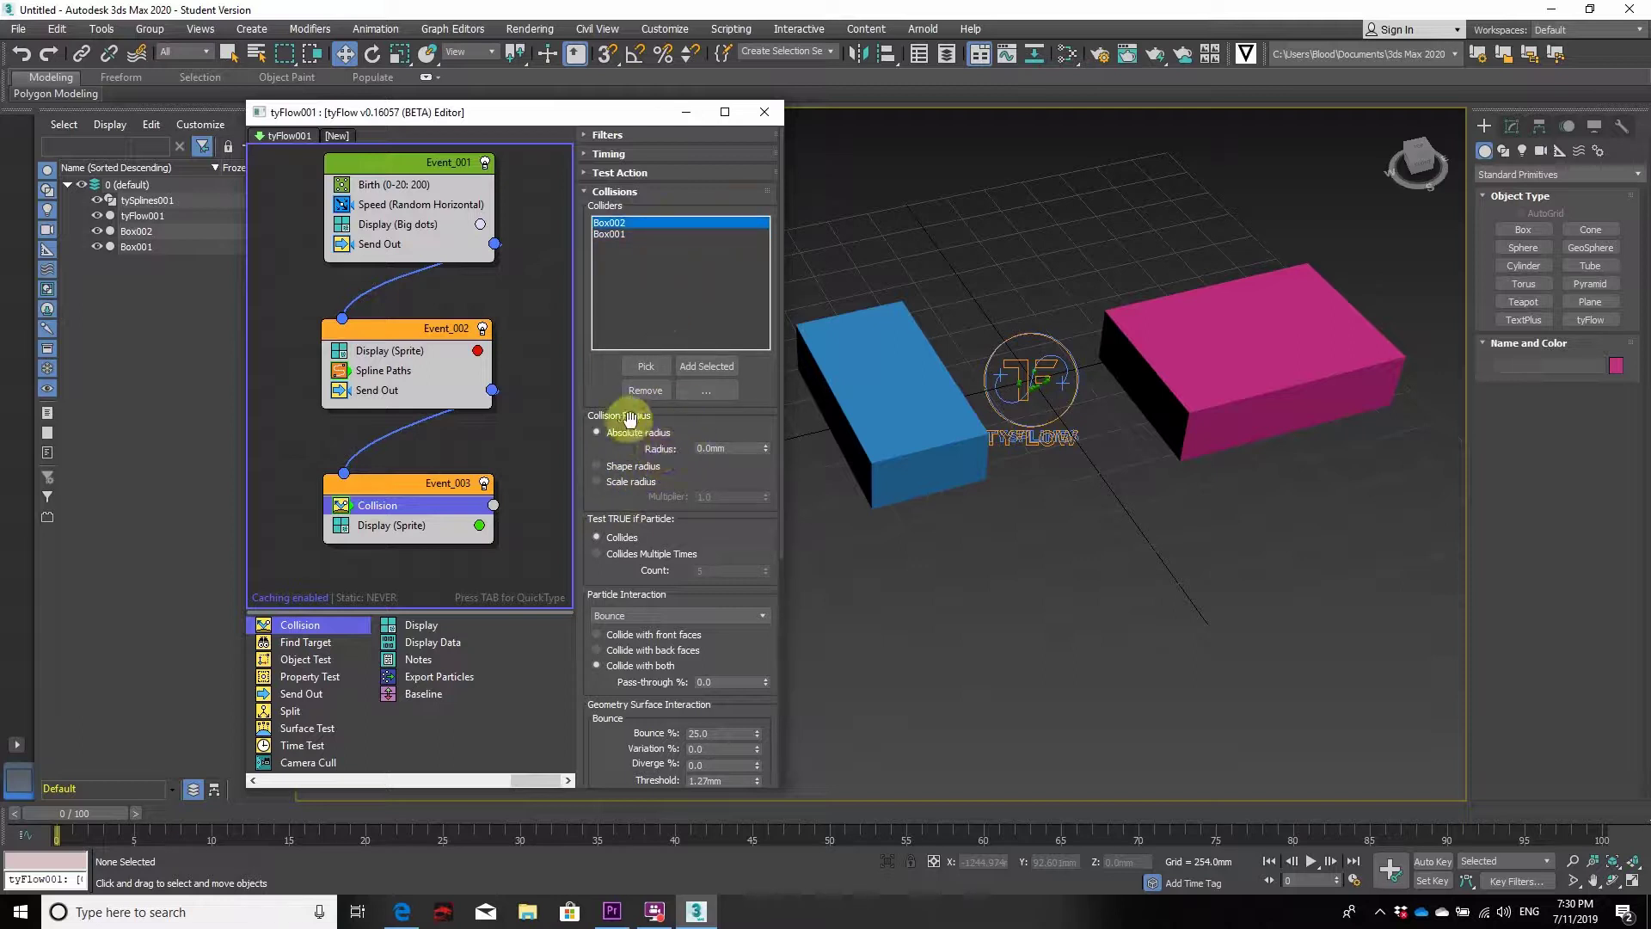
Set the Collision operator's bounce to 60% with a 25% bounce variation.
scroll(684, 439, down, 1)
scroll(700, 463, down, 2)
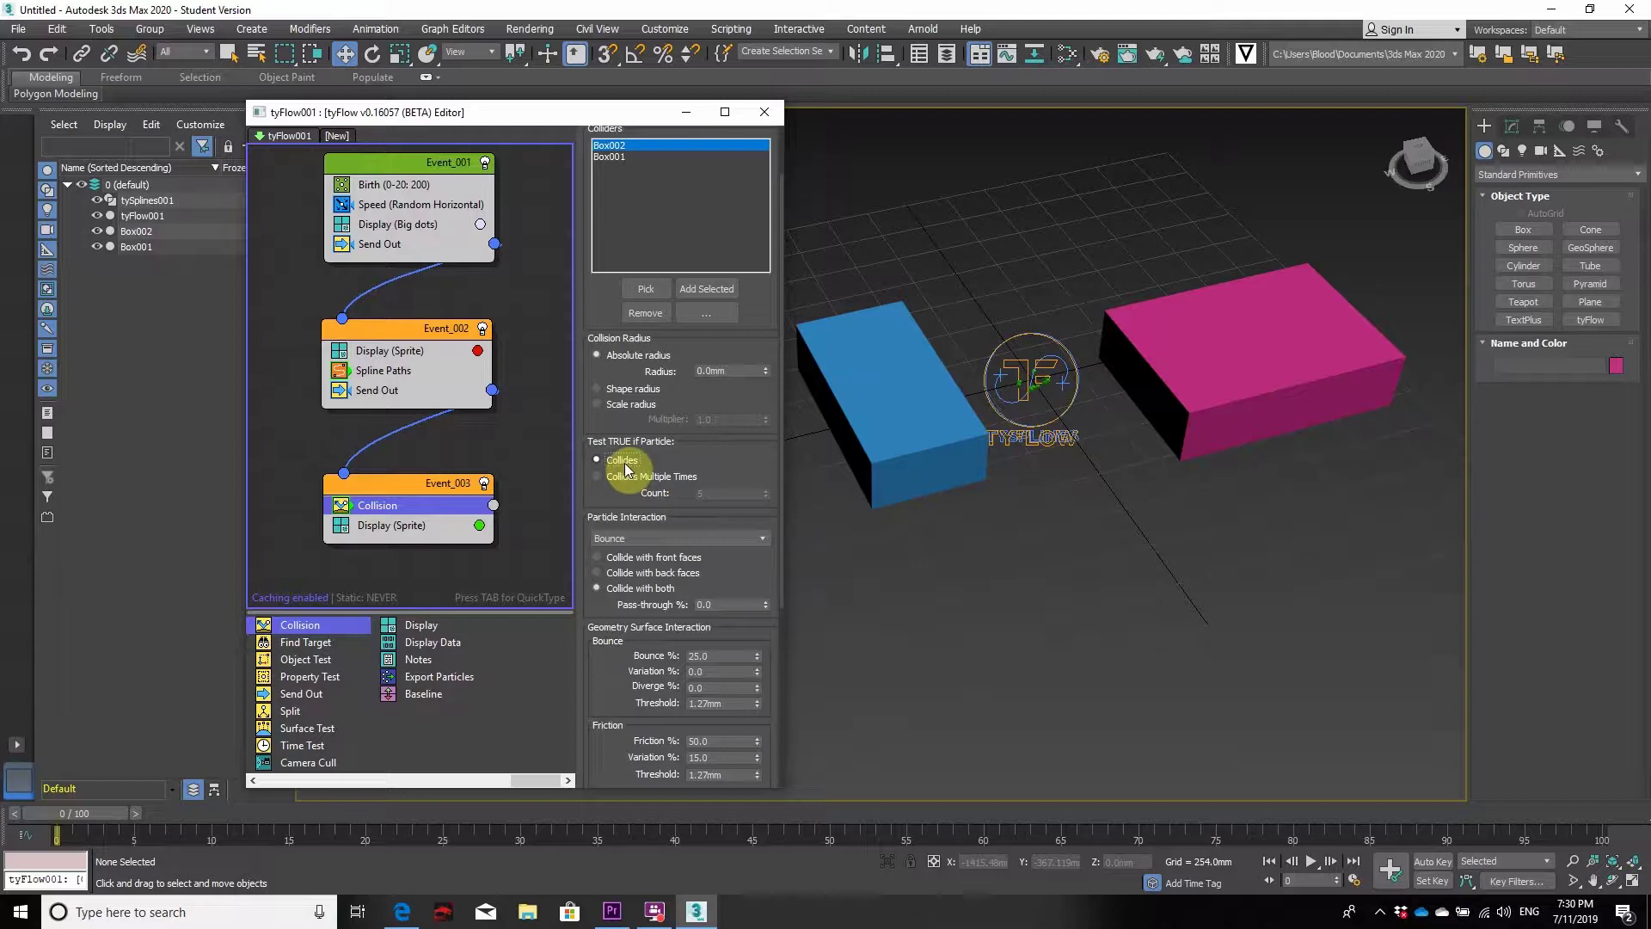
scroll(627, 464, down, 2)
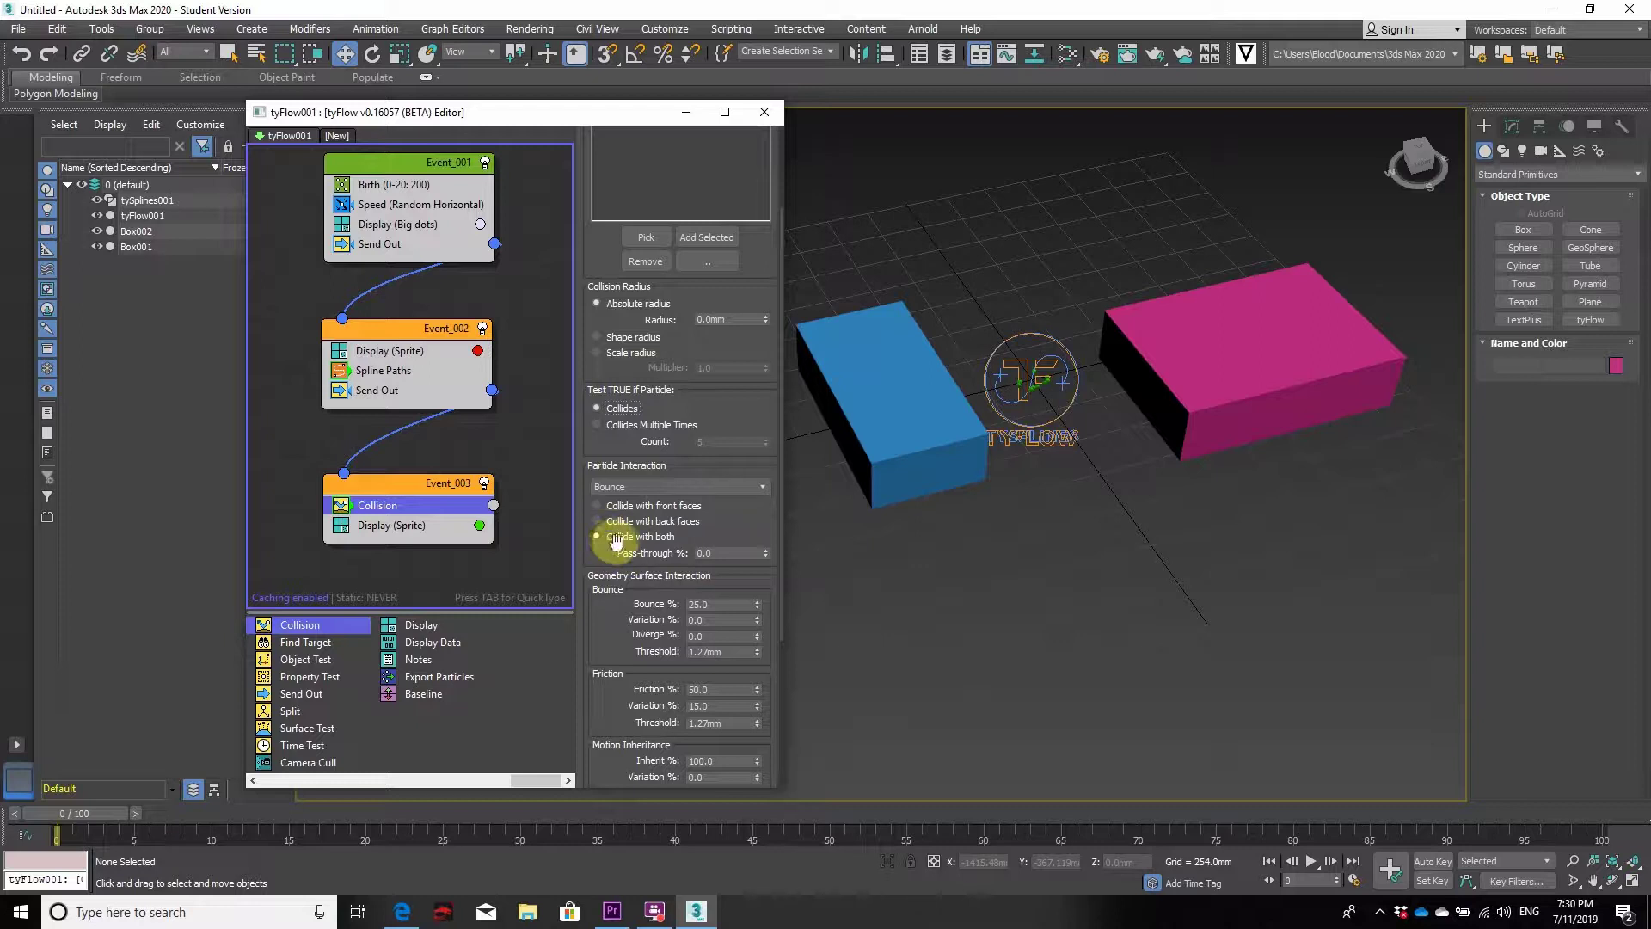
scroll(735, 563, down, 1)
double_click(721, 579)
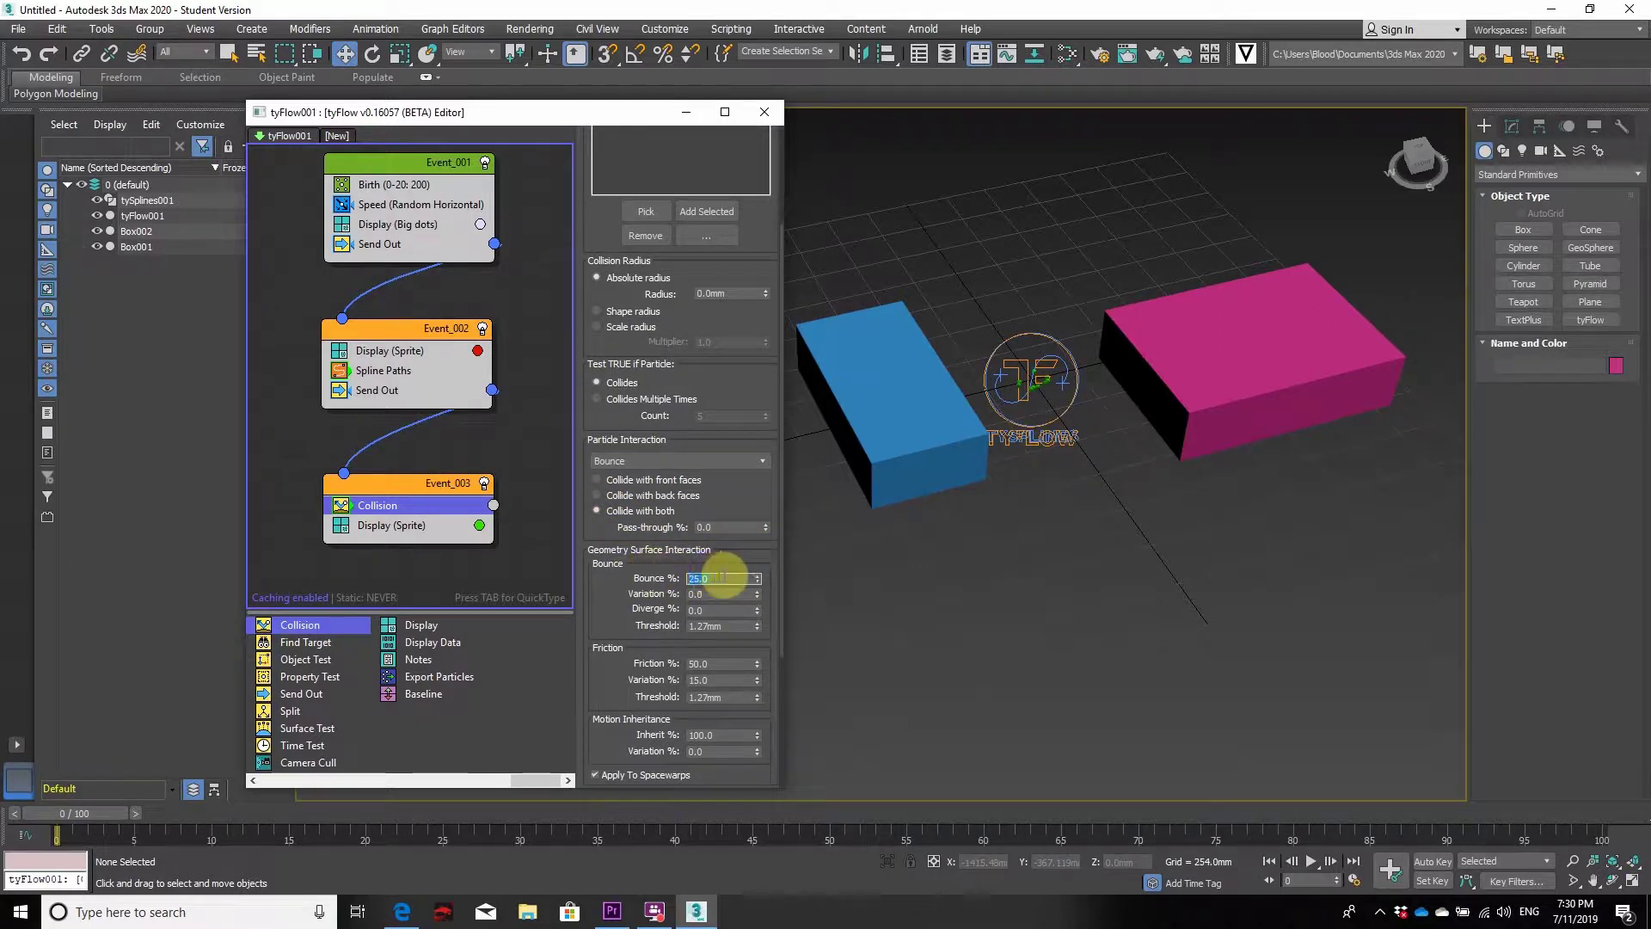
text(60)
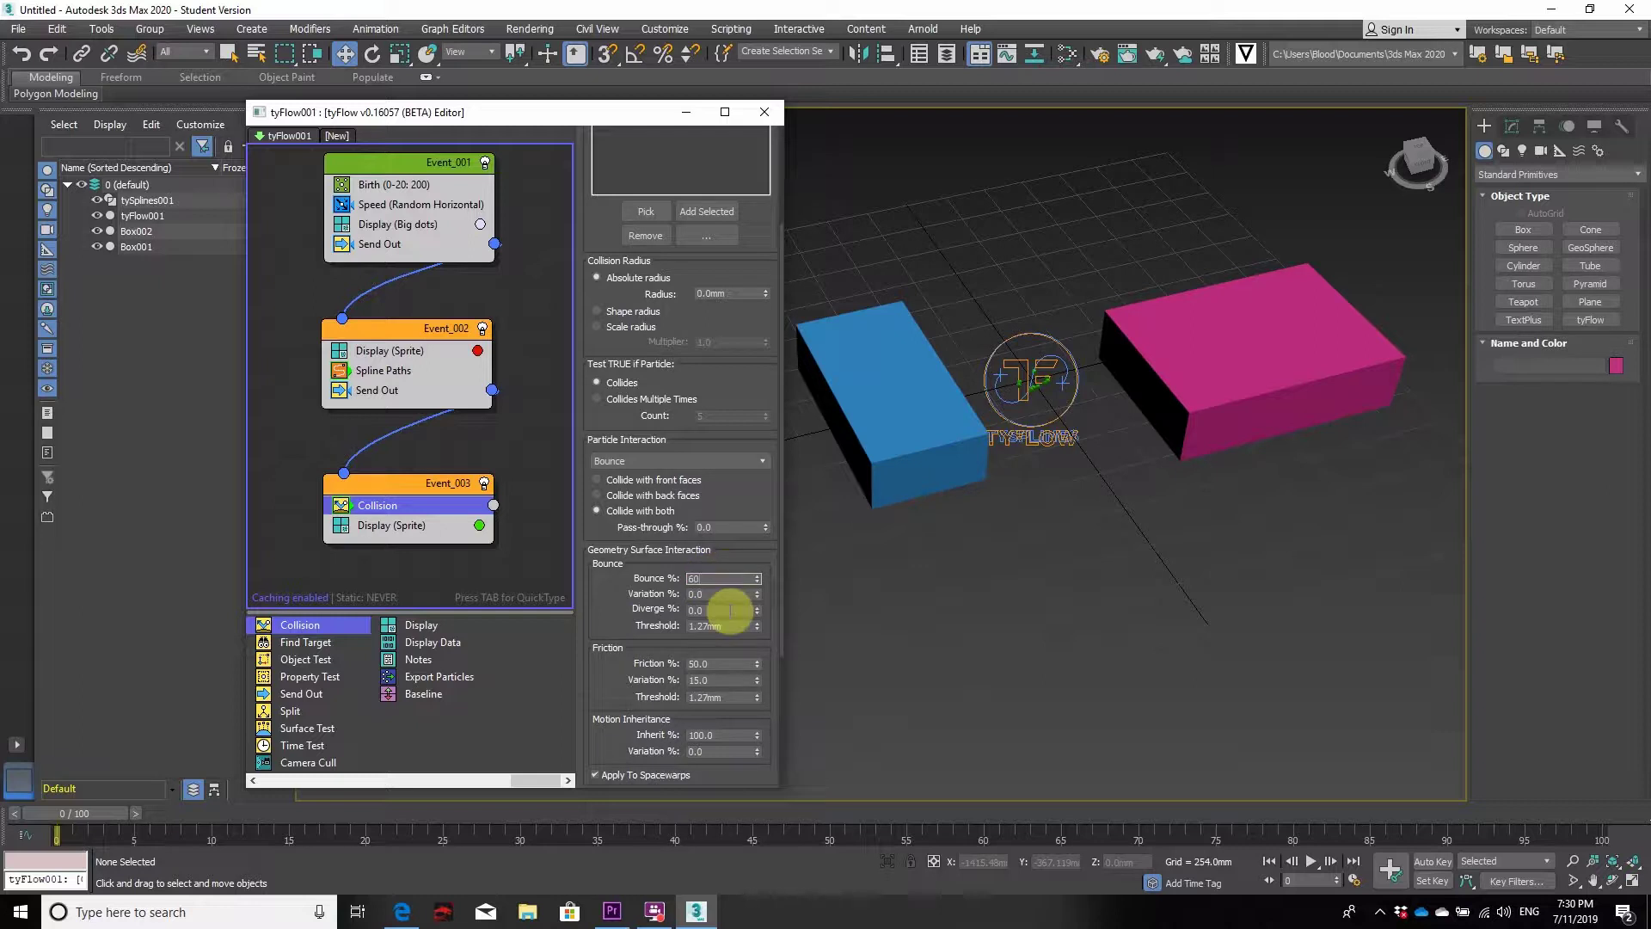
key(Tab)
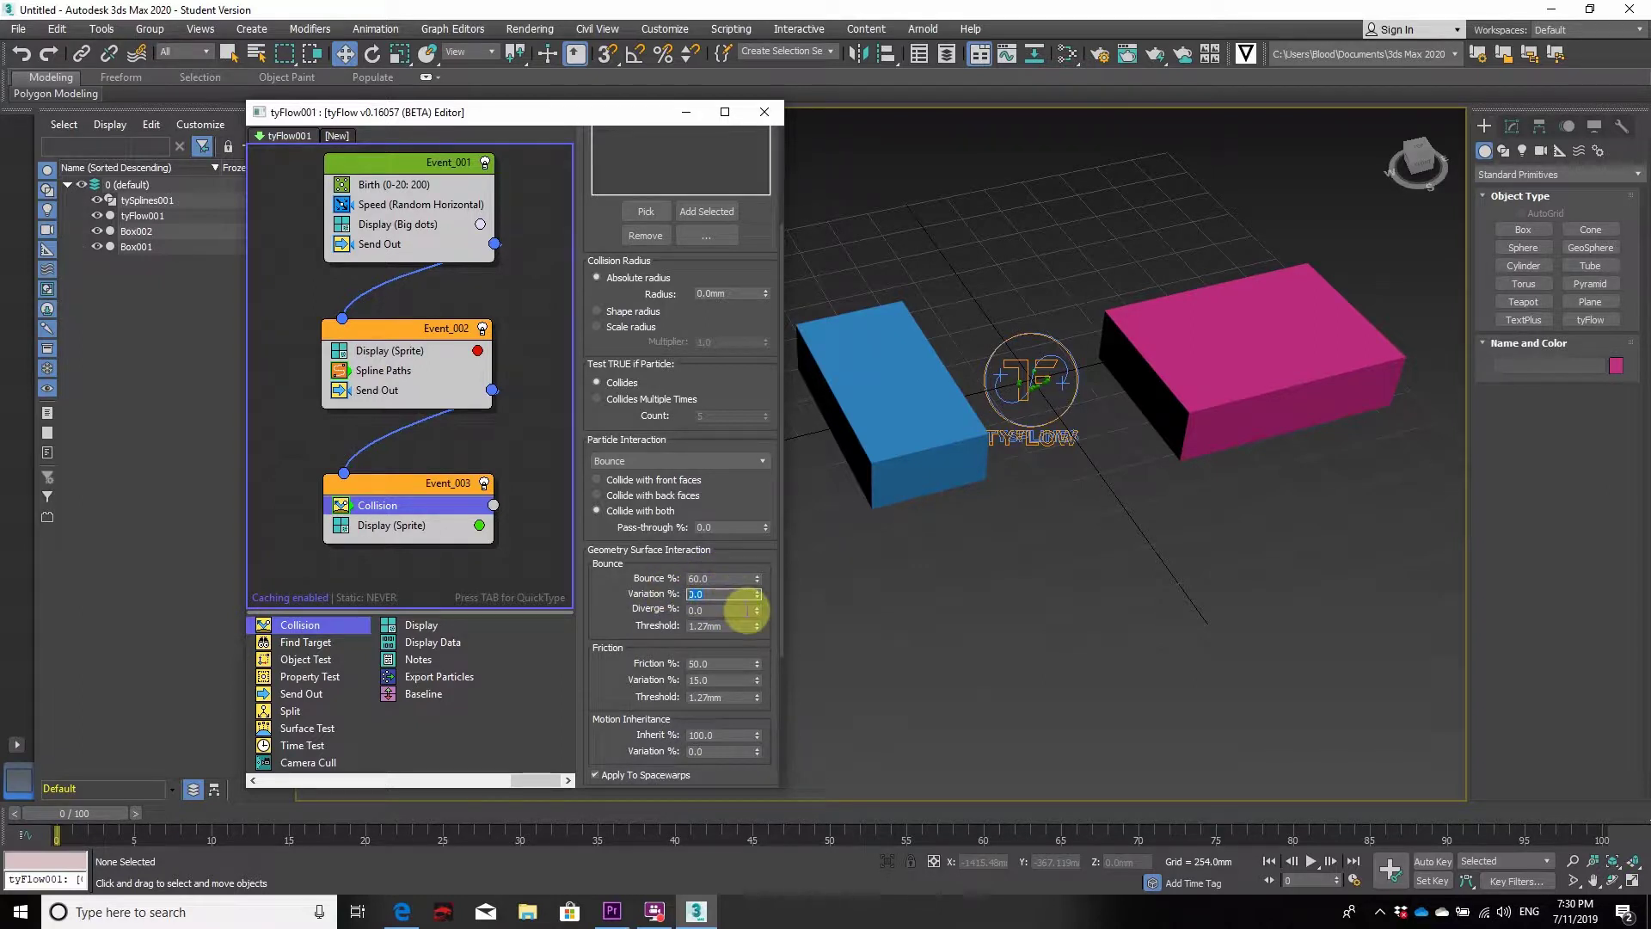
text(25)
key(Tab)
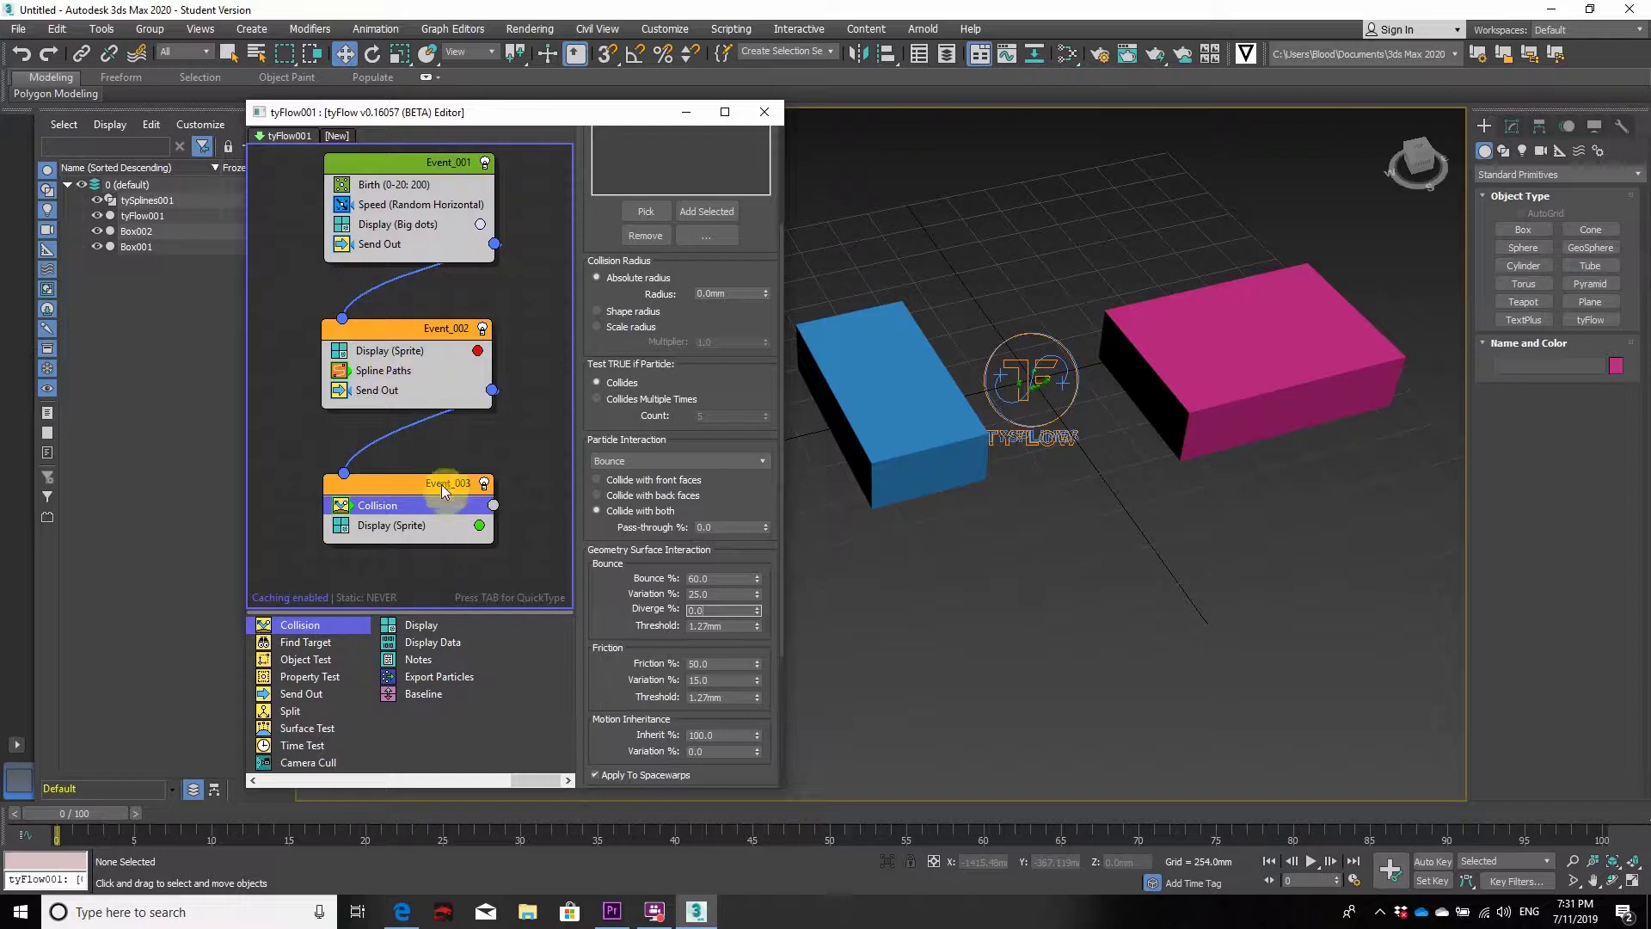
Scrub the timeline to frame 4, move the tyFlow editor clear of the boxes and frame both boxes more closely.
click(71, 814)
drag(76, 813, 131, 823)
drag(611, 113, 401, 114)
scroll(1069, 398, up, 4)
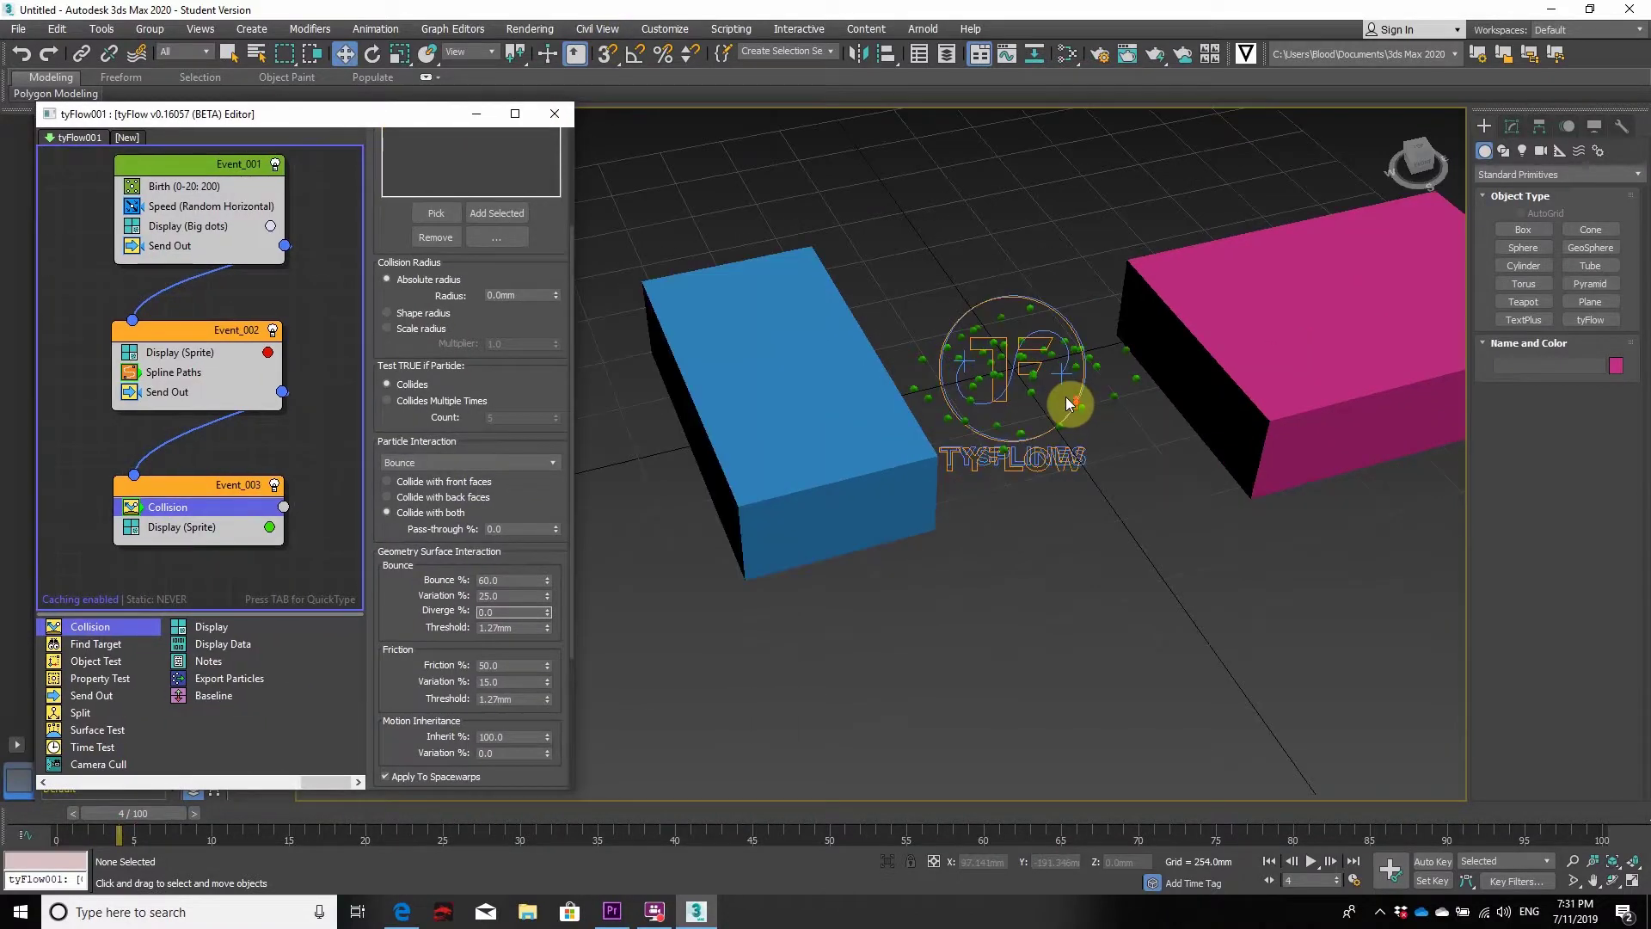
middle_drag(1059, 273, 1060, 387)
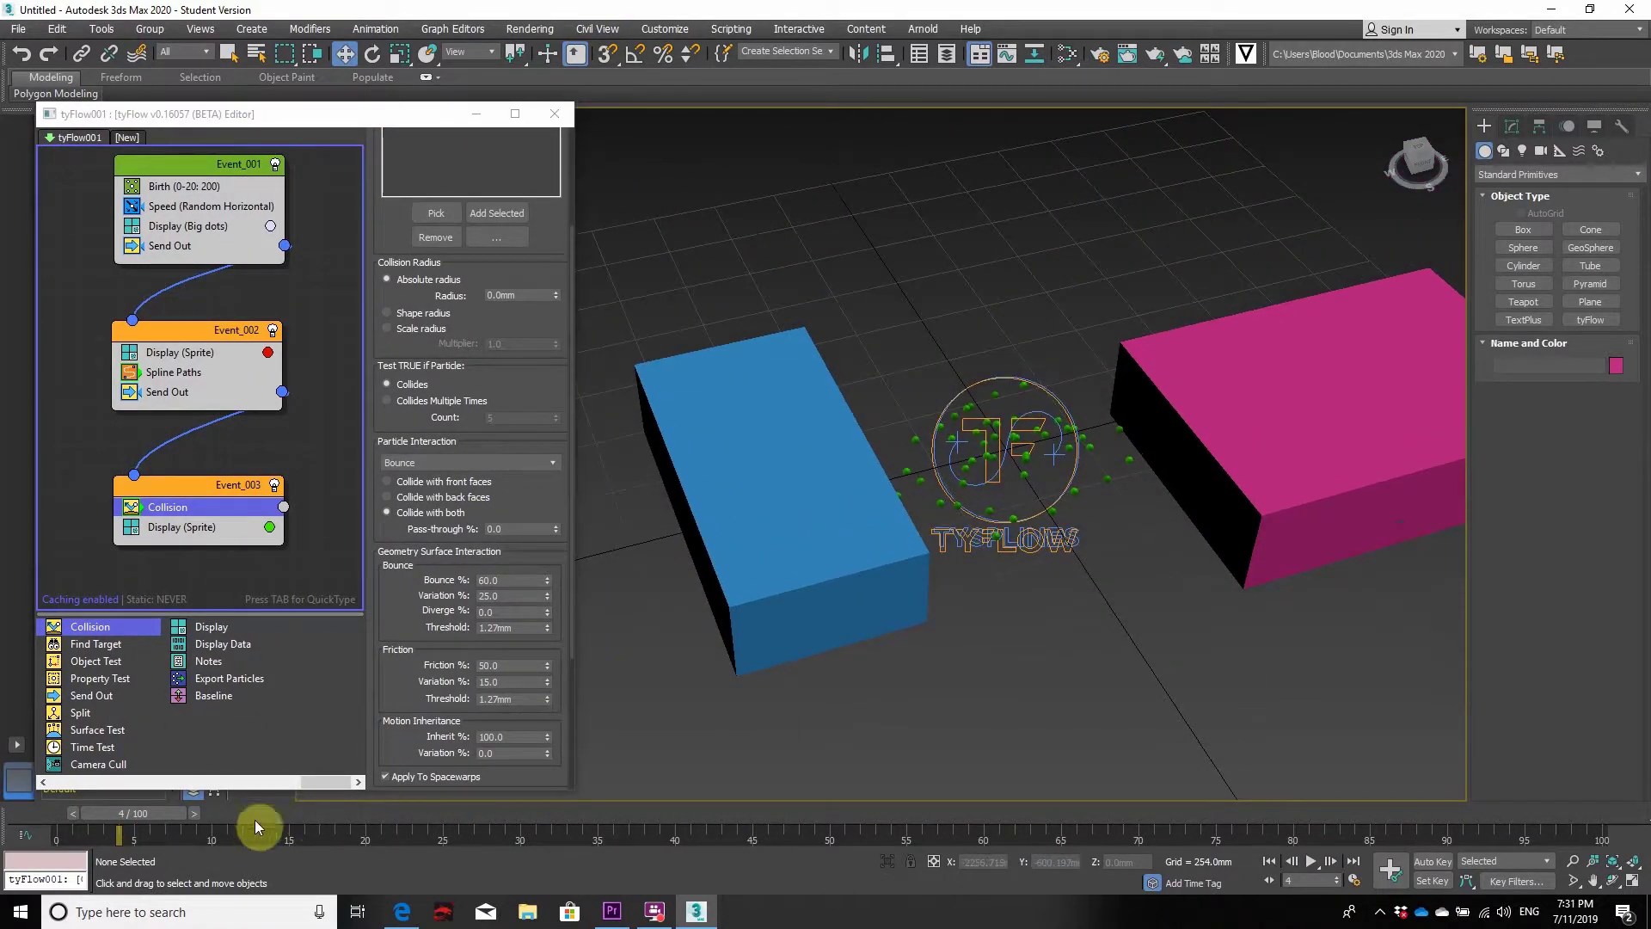
Play the animation to examine how the particles bounce off the two boxes, stopping at frame 98.
drag(170, 813, 133, 833)
click(1311, 860)
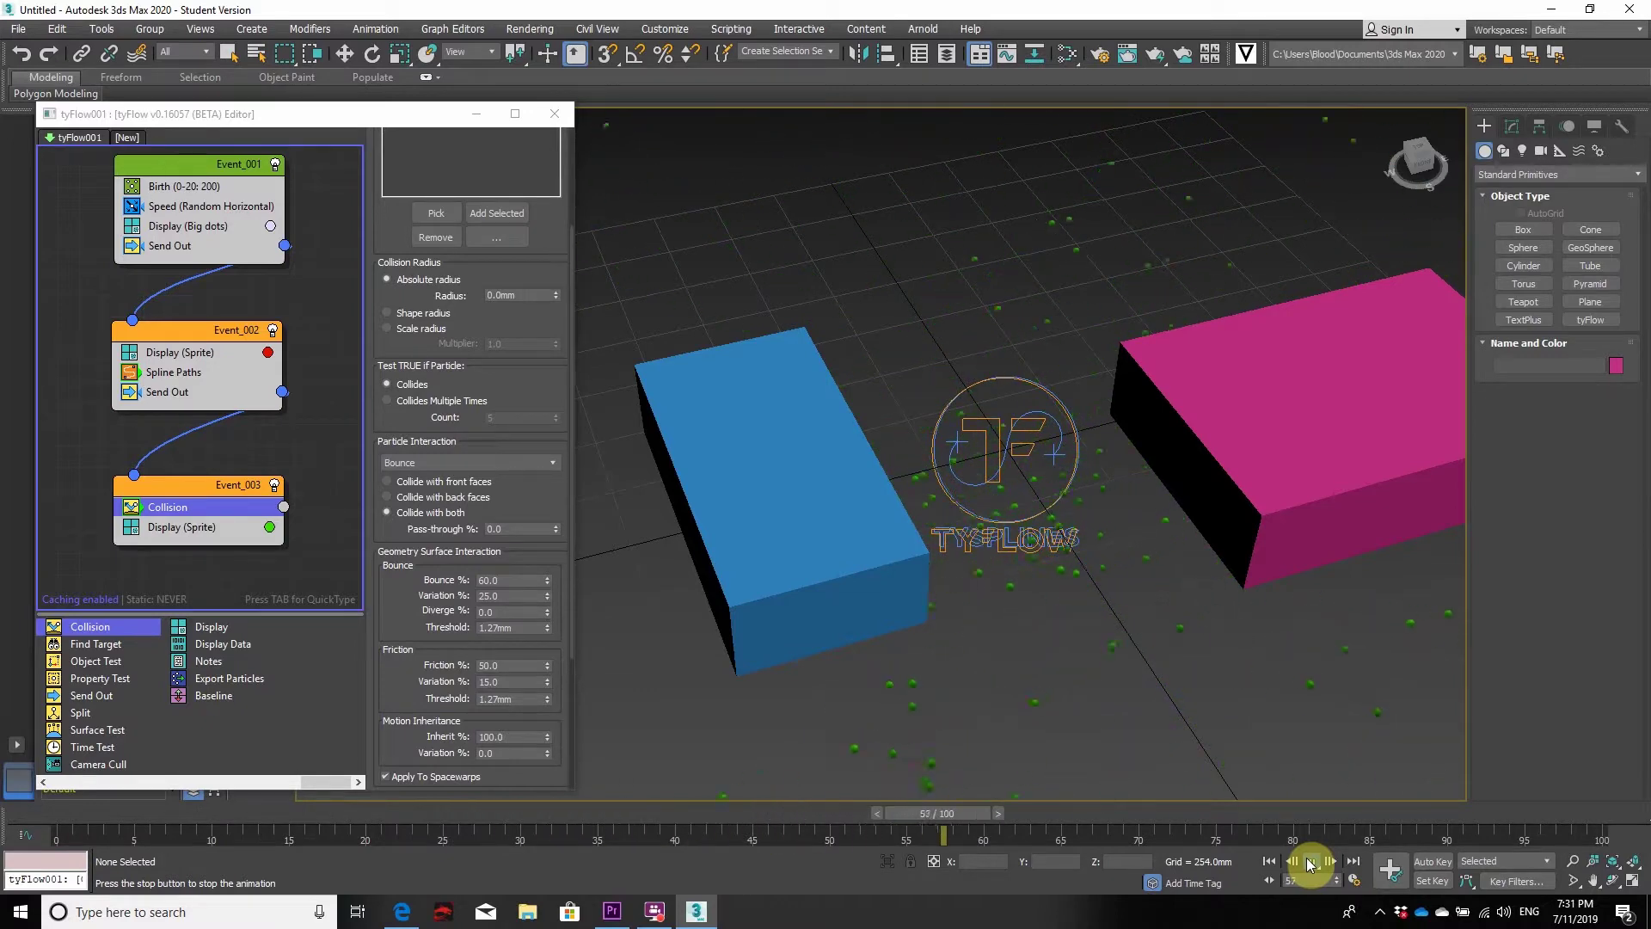
click(1311, 862)
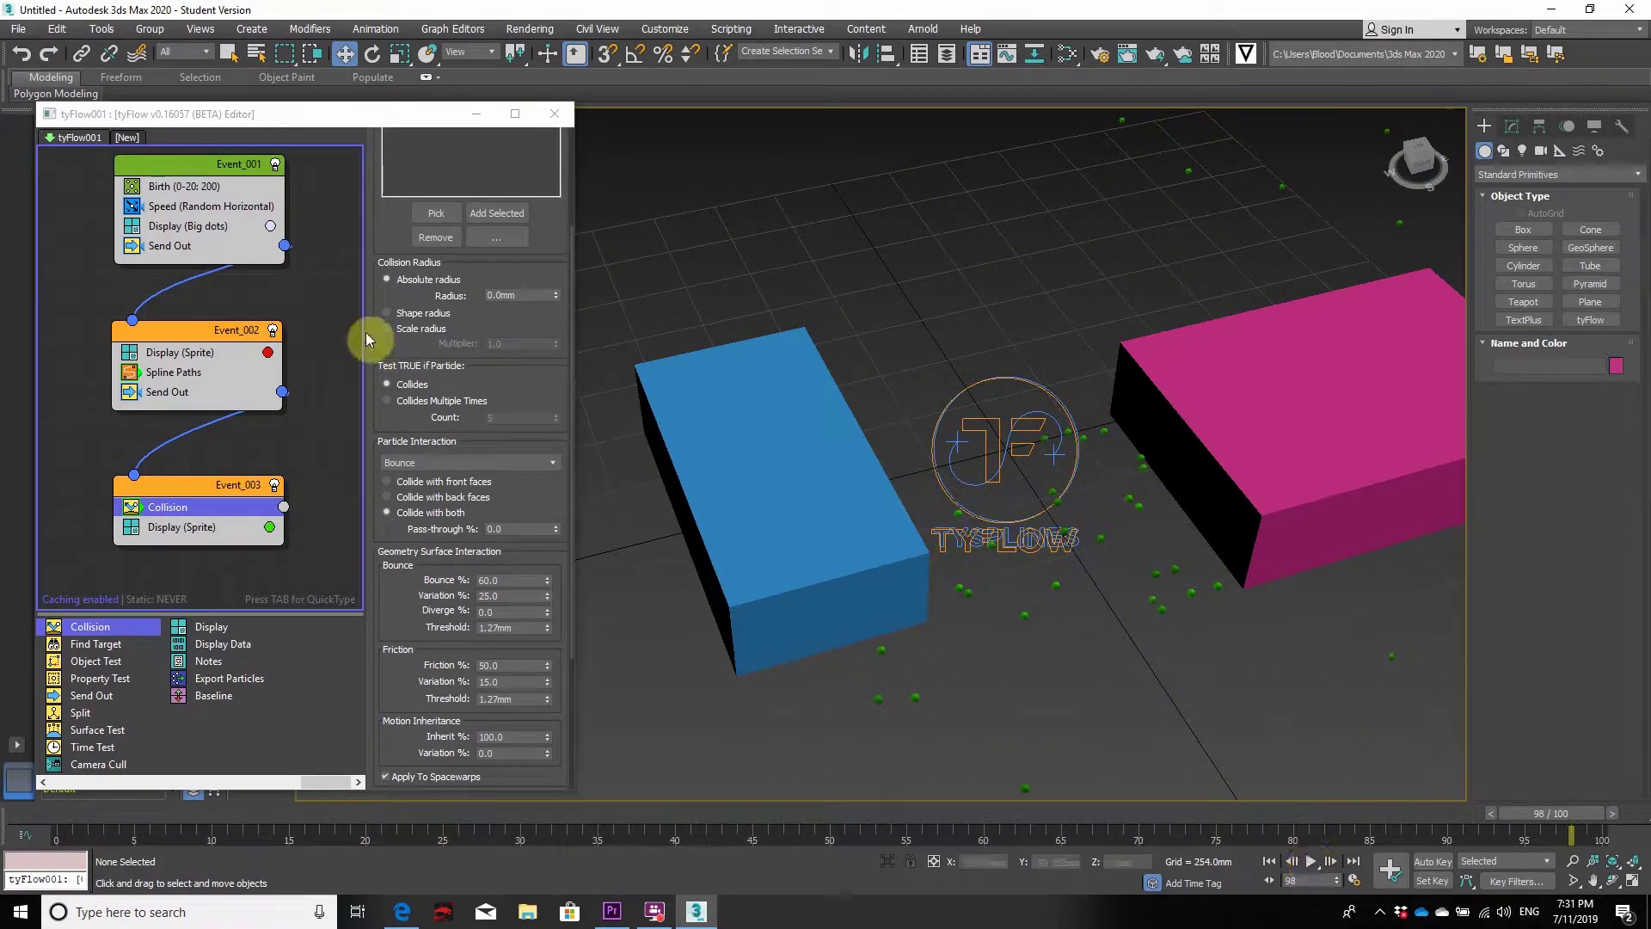
Set the total number of particles in Event_001's Birth operator to 15.
click(229, 188)
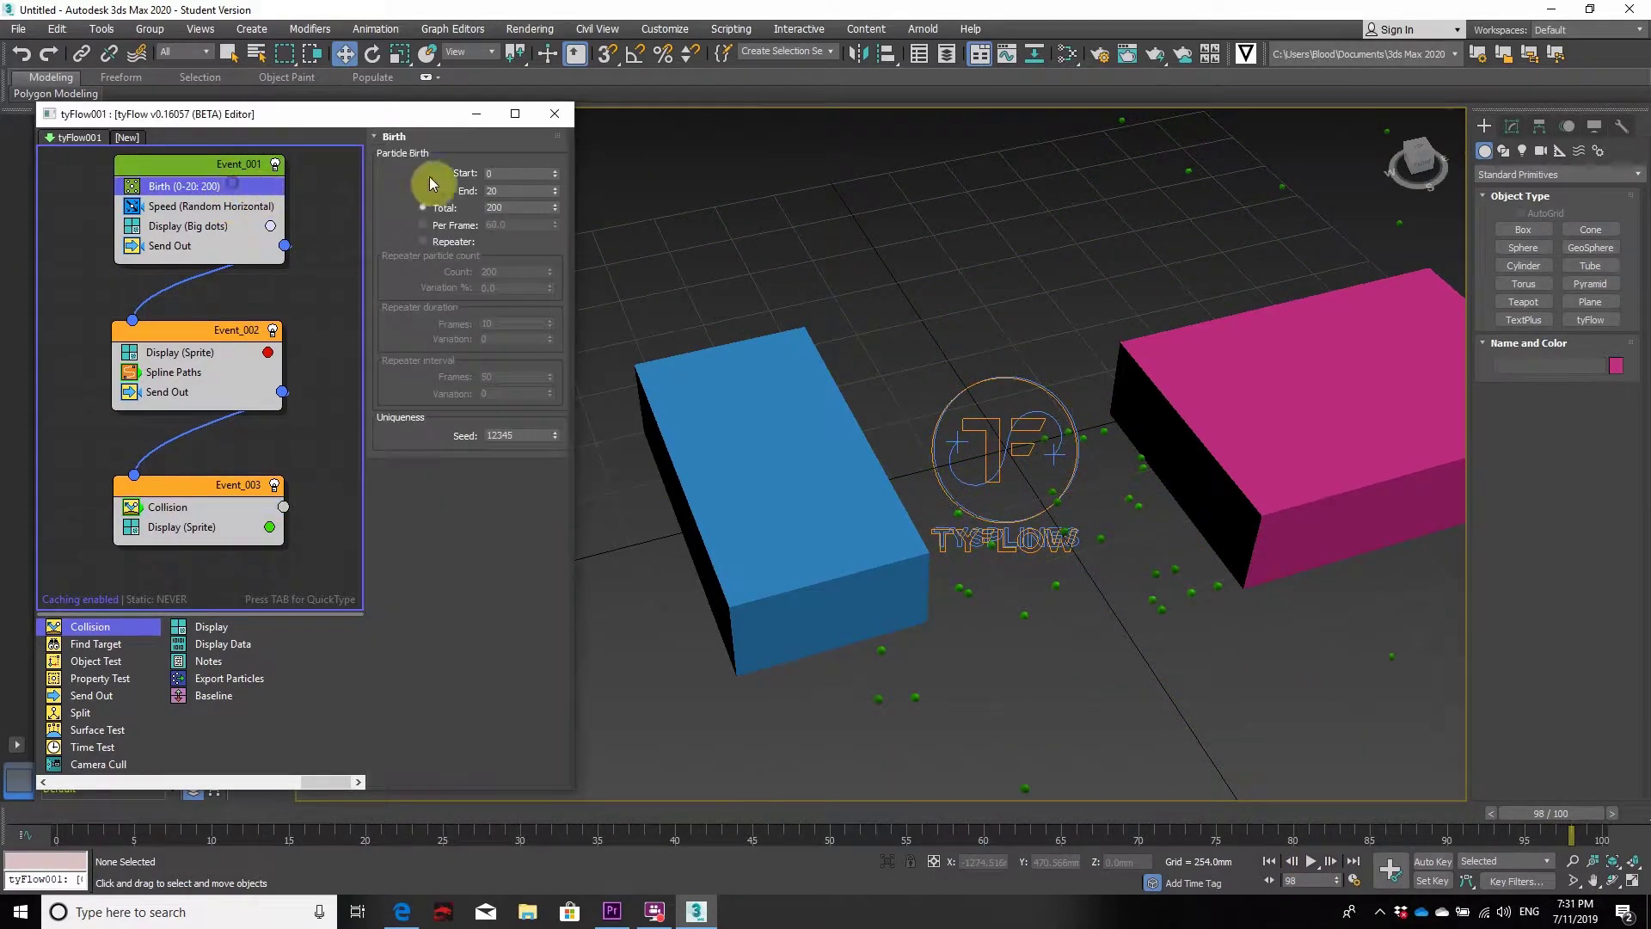
double_click(516, 207)
text(15)
key(Return)
Rewind to frame 0 and play the animation with the reduced particle total, stopping at frame 79.
drag(1538, 813, 34, 814)
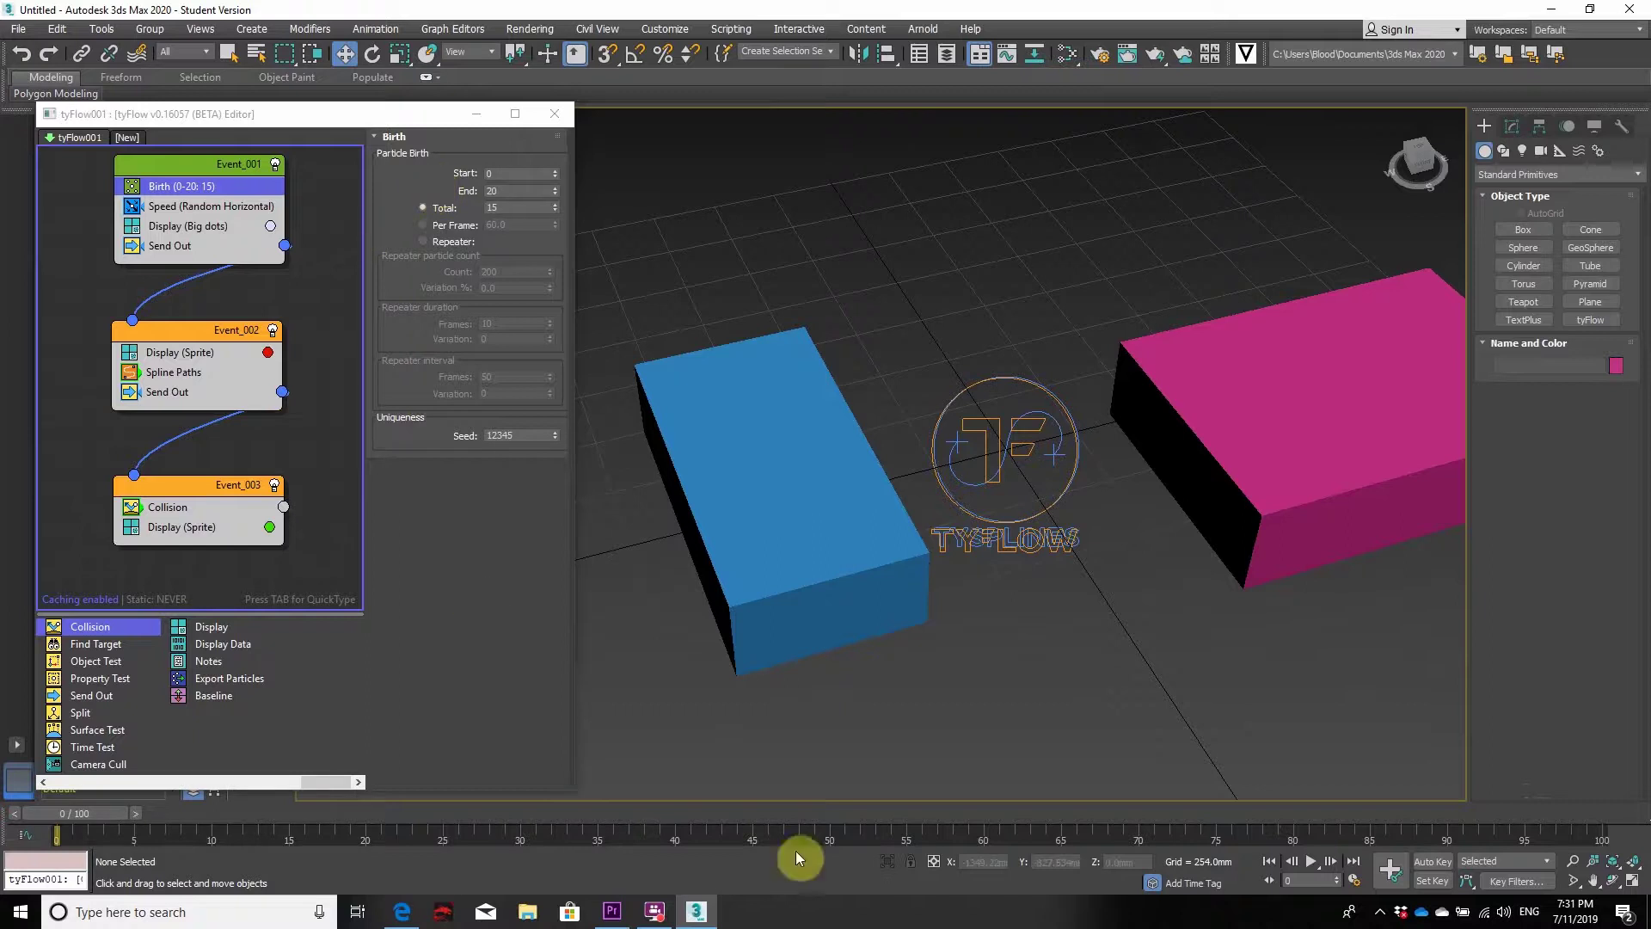
click(1312, 861)
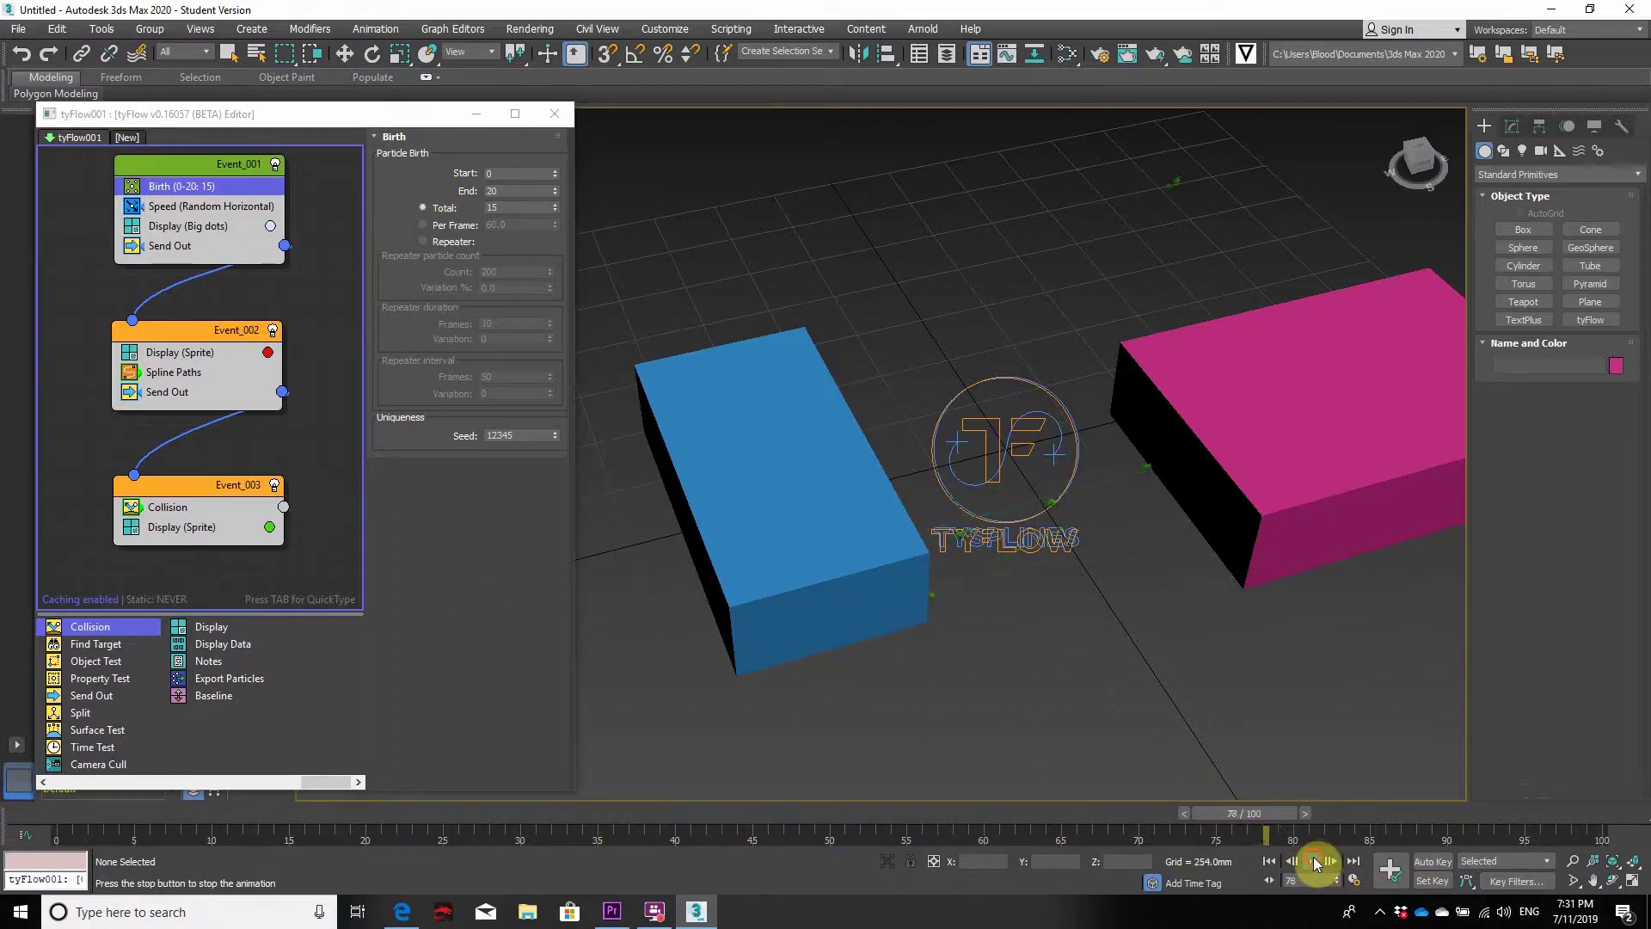
click(1314, 861)
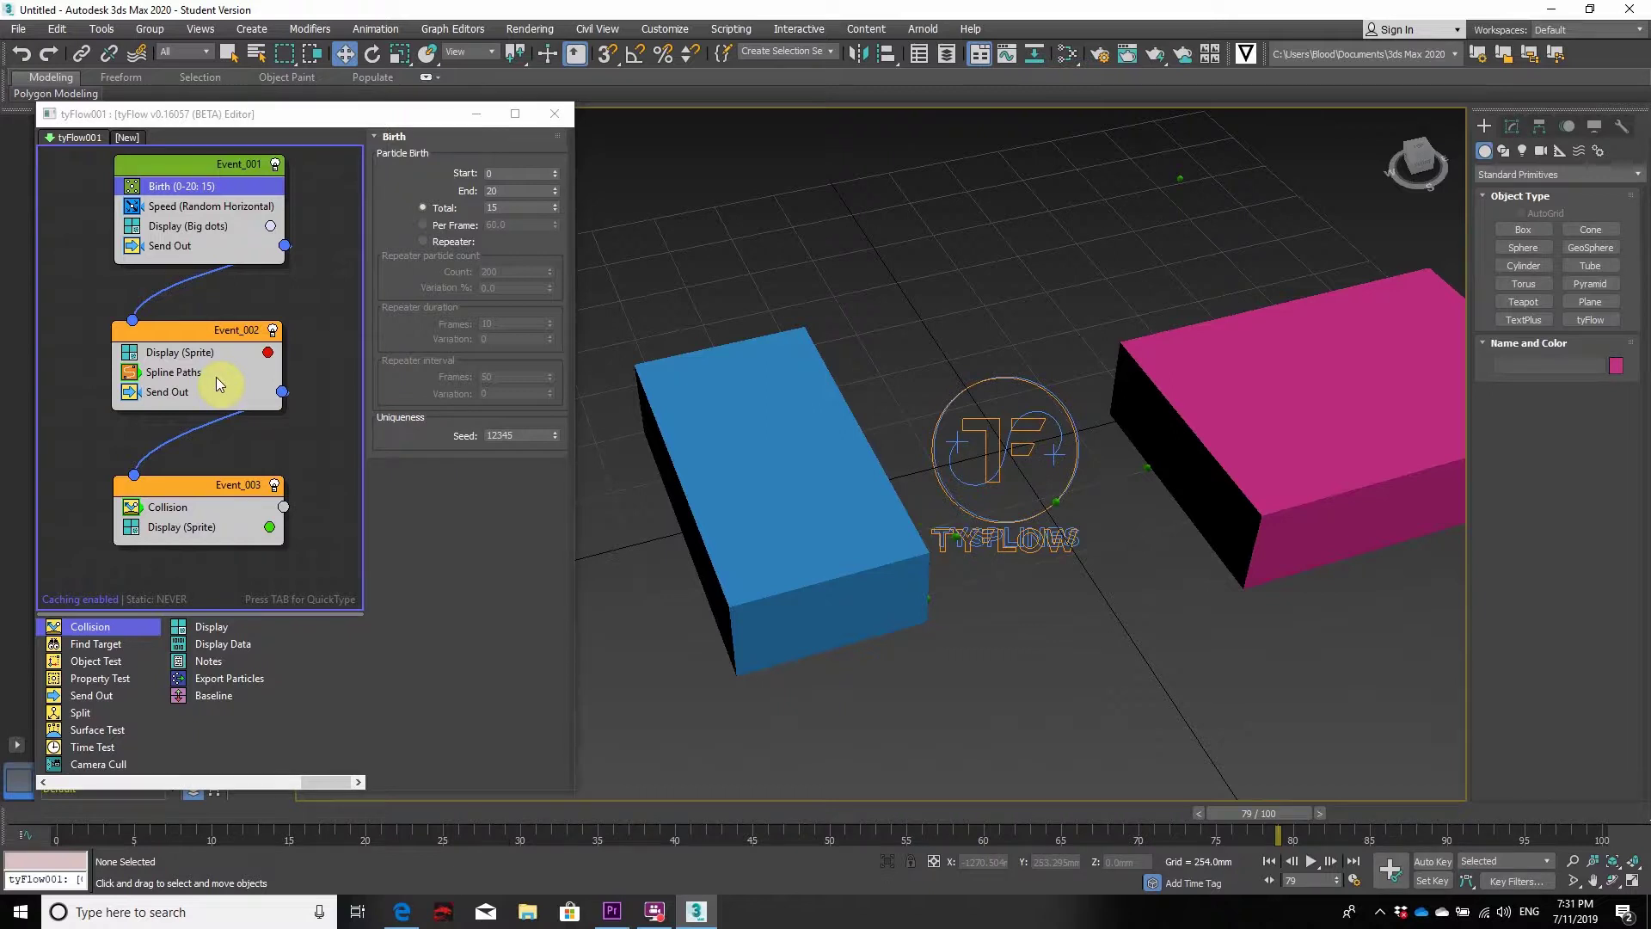
Disable Event_003 and scrub the timeline back to frame 1.
click(274, 485)
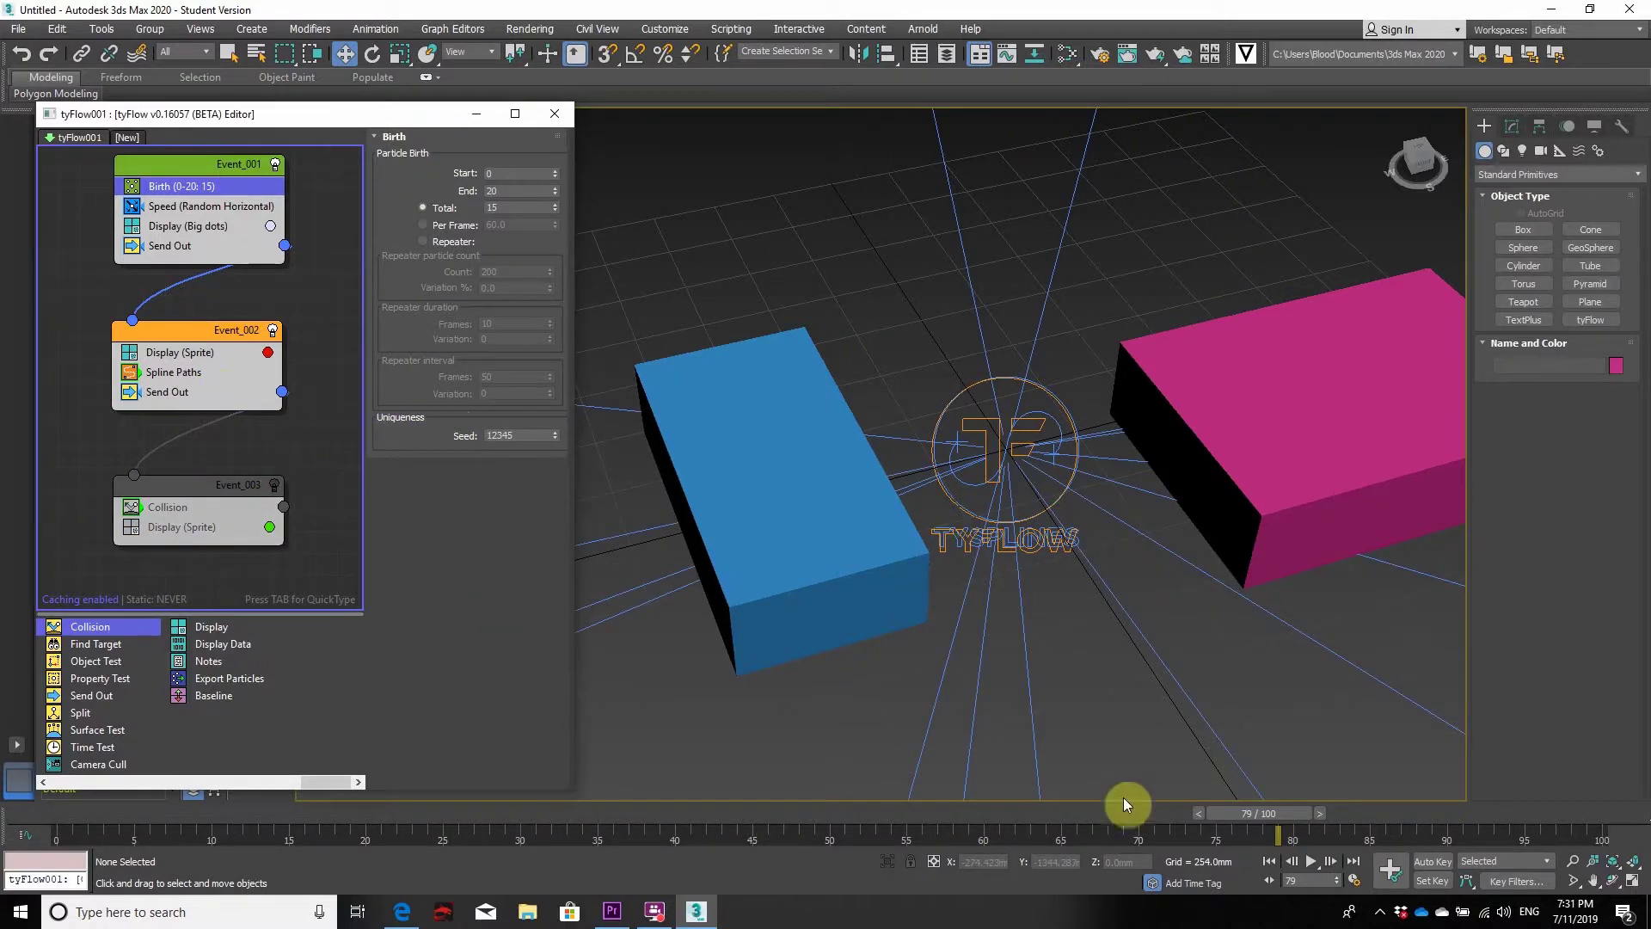
drag(1261, 813, 96, 749)
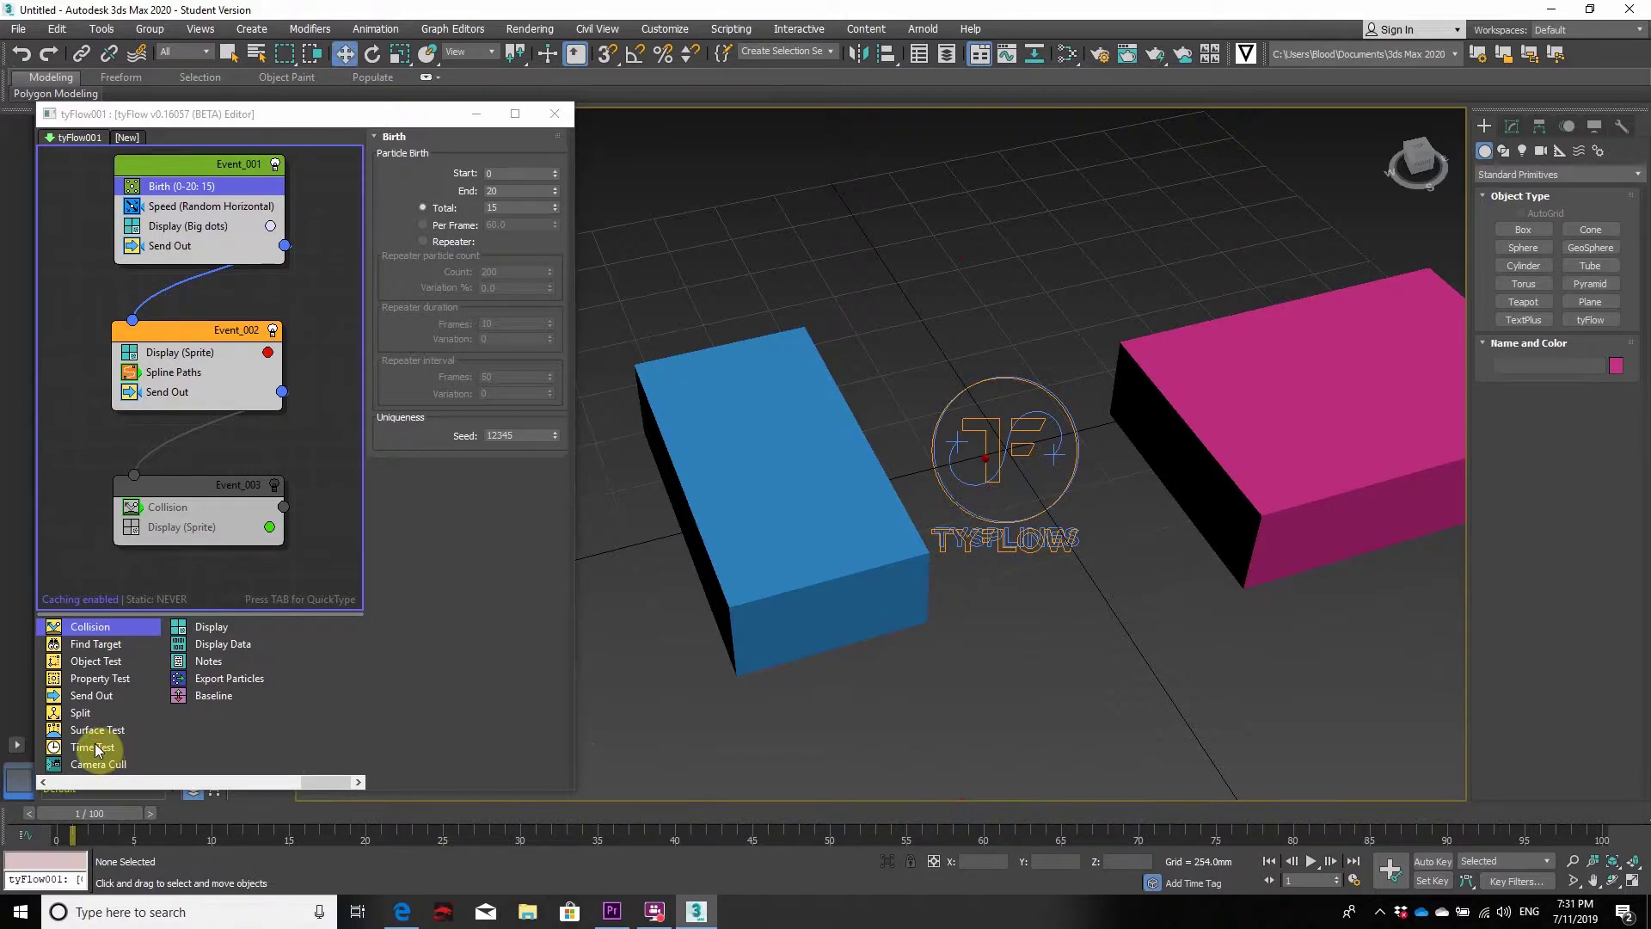